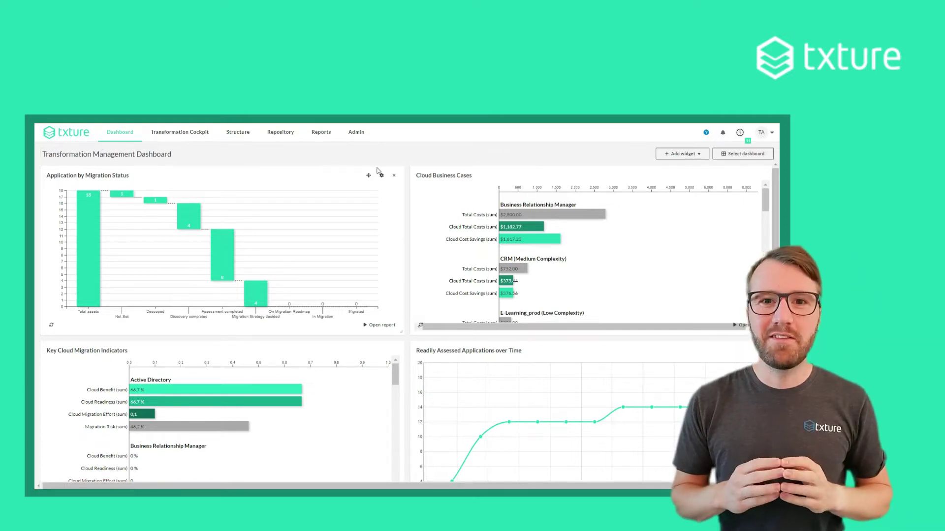
{"action": "scroll", "coordinate": [417, 213], "scroll_direction": "down", "scroll_amount": 2}
{"action": "scroll", "coordinate": [386, 275], "scroll_direction": "down", "scroll_amount": 2}
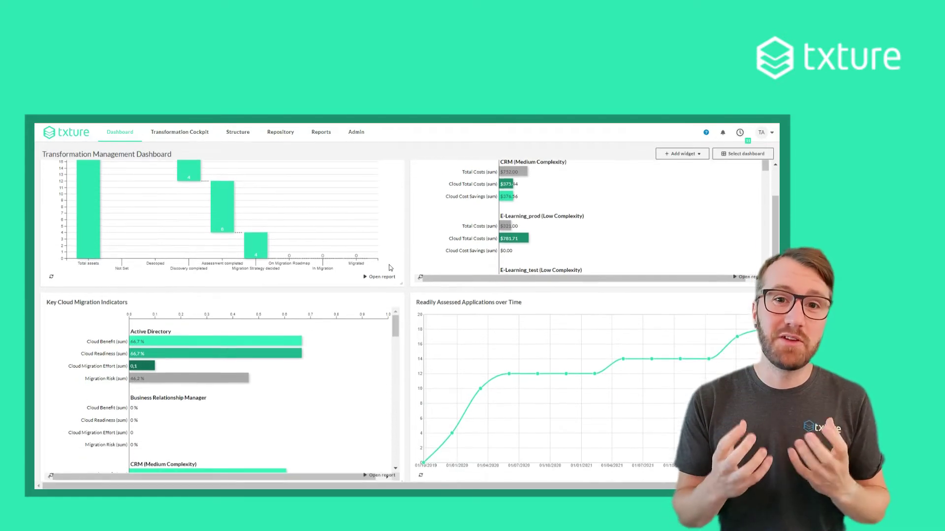
{"action": "scroll", "coordinate": [385, 275], "scroll_direction": "down", "scroll_amount": 1}
{"action": "scroll", "coordinate": [386, 275], "scroll_direction": "down", "scroll_amount": 3}
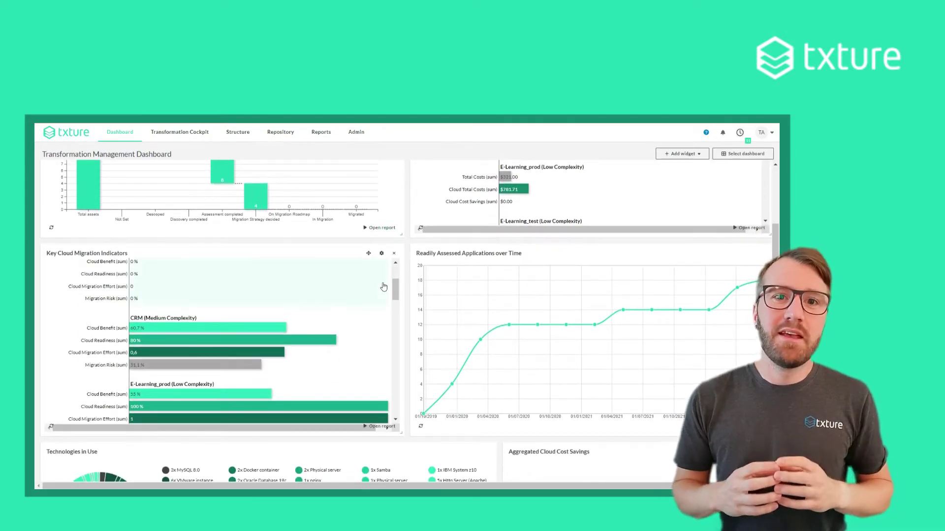
{"action": "scroll", "coordinate": [407, 309], "scroll_direction": "down", "scroll_amount": 3}
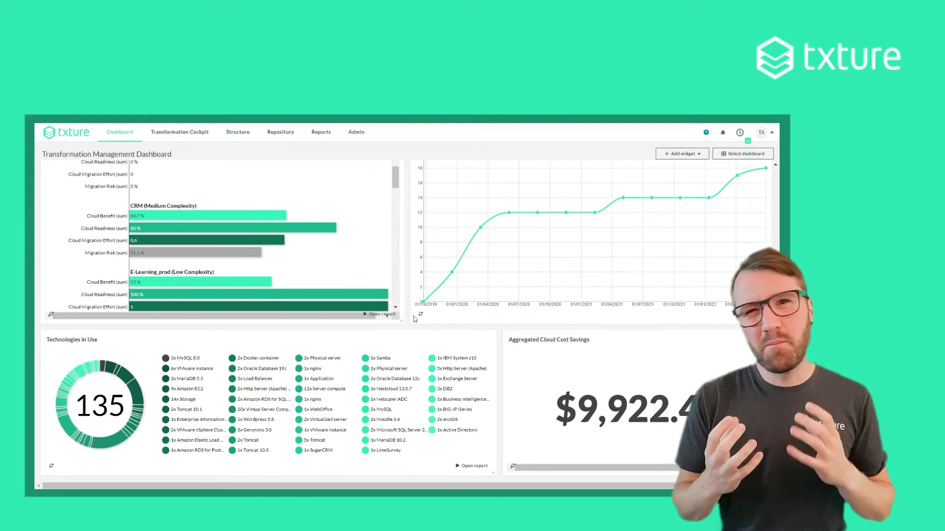
{"action": "scroll", "coordinate": [414, 319], "scroll_direction": "up", "scroll_amount": 1}
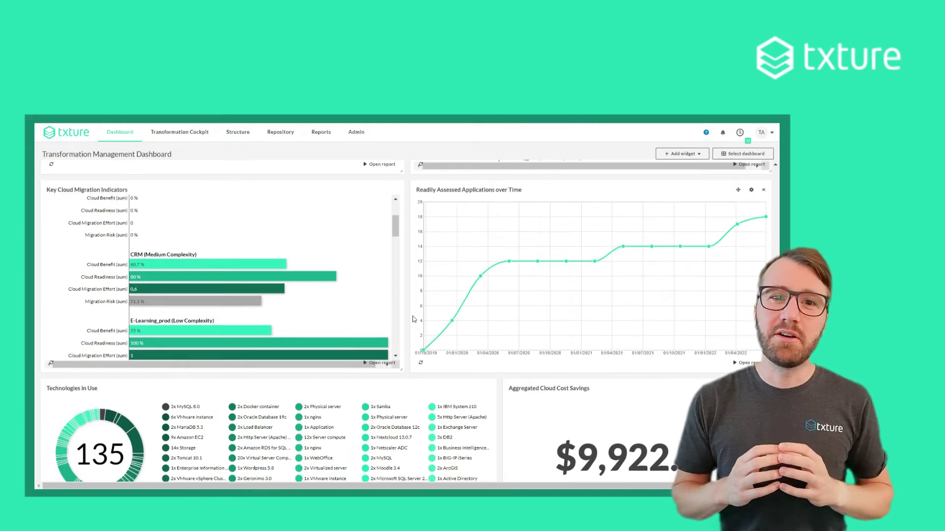
{"action": "scroll", "coordinate": [414, 319], "scroll_direction": "up", "scroll_amount": 1}
{"action": "scroll", "coordinate": [414, 319], "scroll_direction": "up", "scroll_amount": 1}
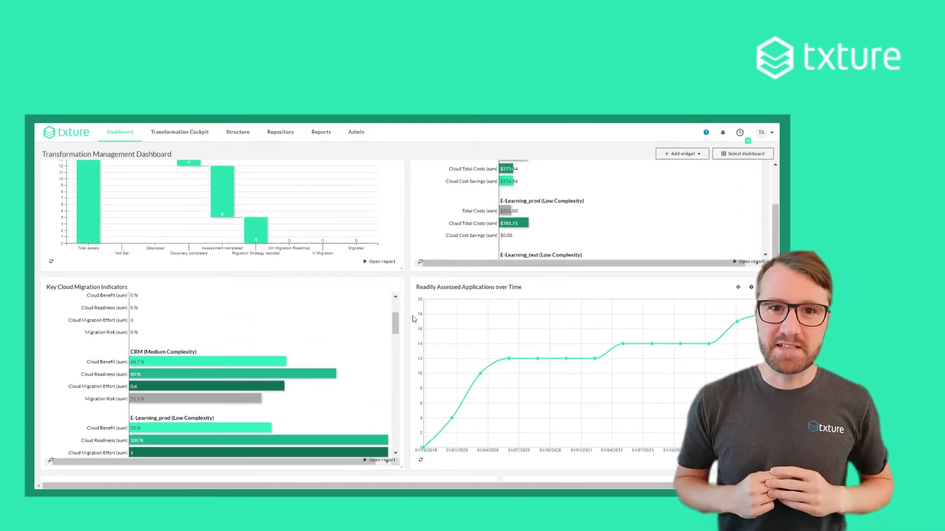
{"action": "scroll", "coordinate": [414, 319], "scroll_direction": "up", "scroll_amount": 1}
{"action": "scroll", "coordinate": [414, 323], "scroll_direction": "down", "scroll_amount": 2}
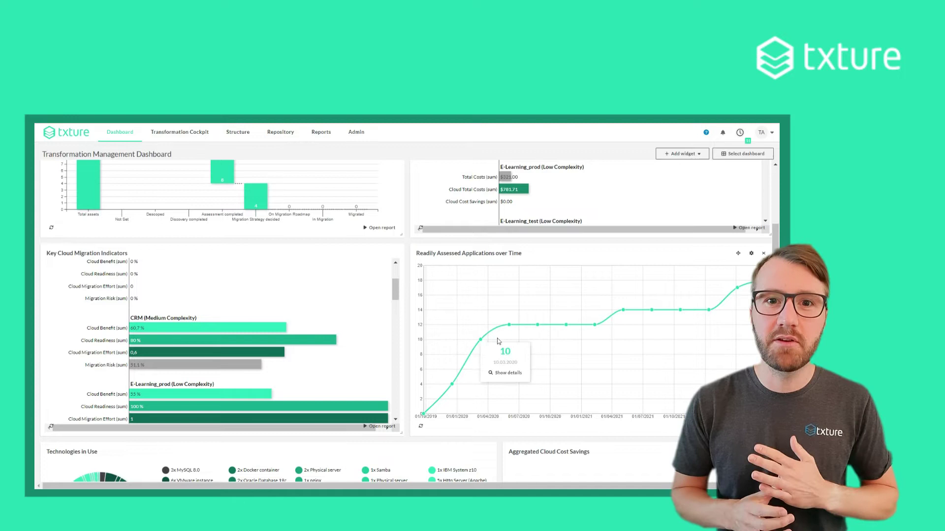
{"action": "mouse_move", "coordinate": [623, 310]}
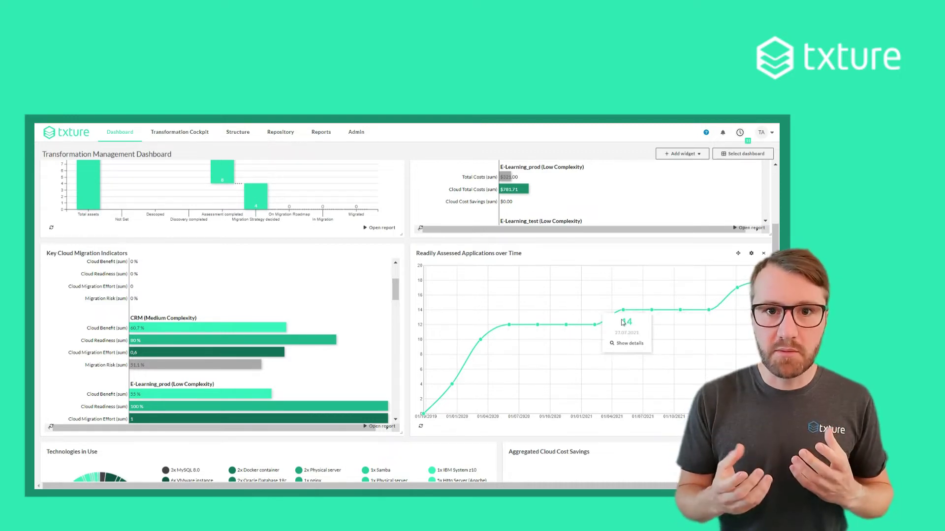
{"action": "scroll", "coordinate": [428, 383], "scroll_direction": "down", "scroll_amount": 2}
{"action": "scroll", "coordinate": [428, 383], "scroll_direction": "down", "scroll_amount": 1}
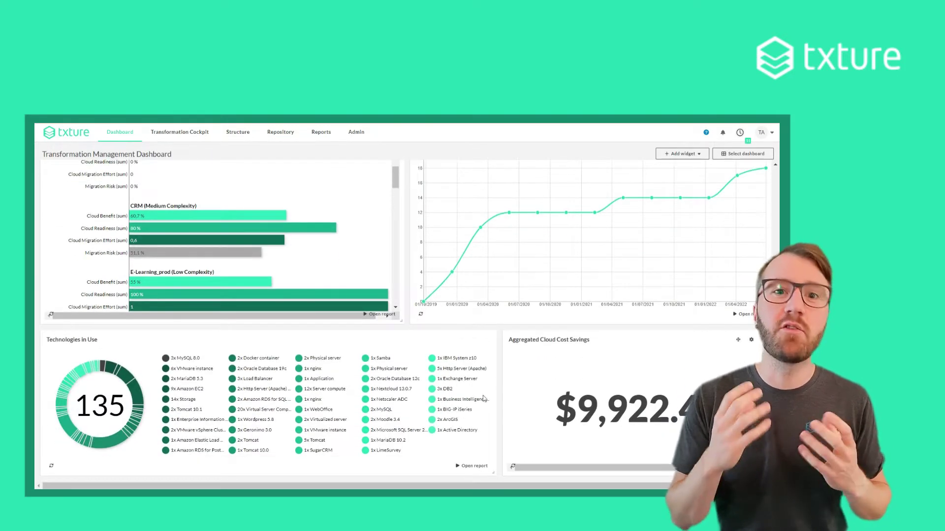
{"action": "scroll", "coordinate": [517, 391], "scroll_direction": "up", "scroll_amount": 3}
{"action": "scroll", "coordinate": [457, 376], "scroll_direction": "up", "scroll_amount": 2}
{"action": "mouse_move", "coordinate": [576, 306]}
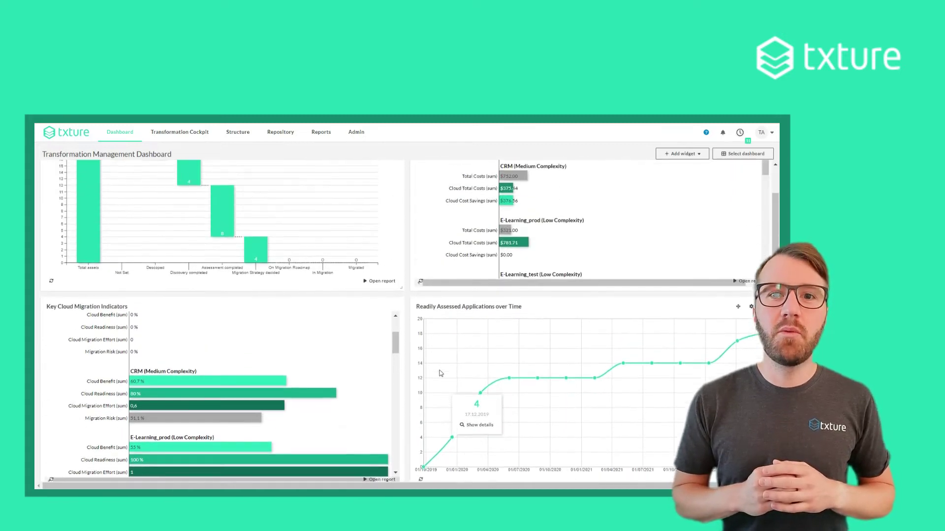
{"action": "scroll", "coordinate": [399, 362], "scroll_direction": "up", "scroll_amount": 2}
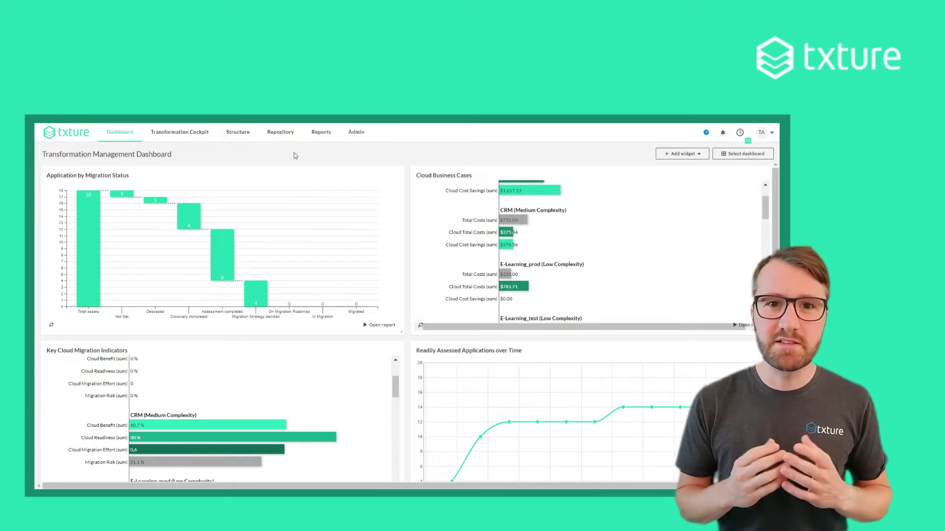
- Browse the Reports catalogue, then return to the Application Portfolio Management Dashboard
{"action": "left_click", "coordinate": [321, 135]}
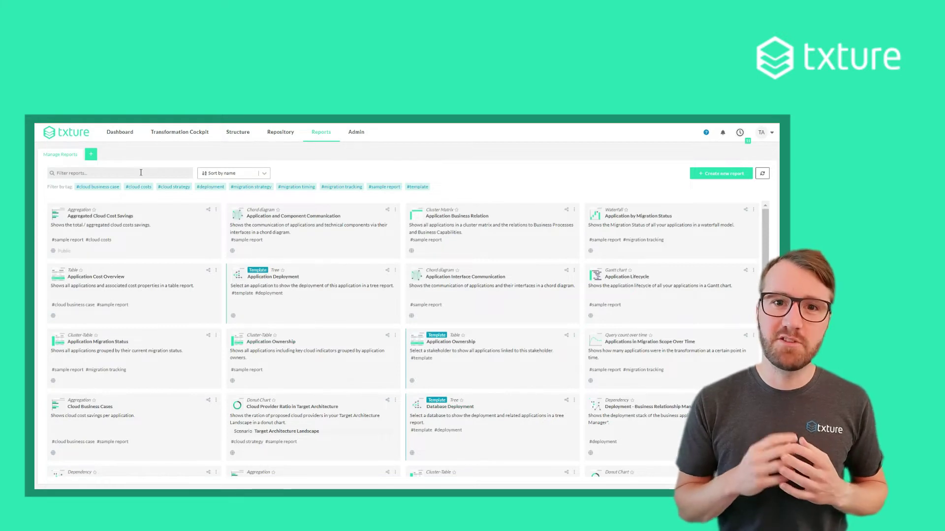
{"action": "left_click", "coordinate": [127, 139]}
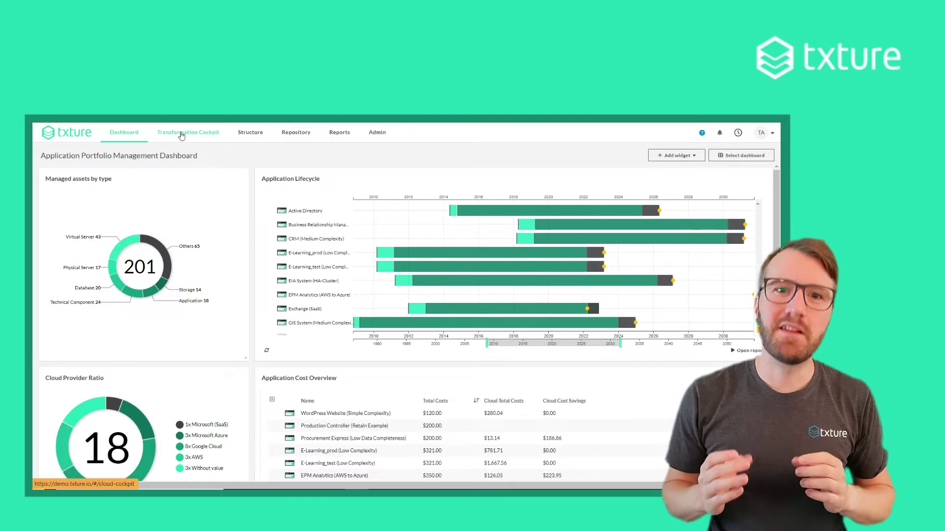
- Show the Transformation Cockpit summary with the Application Transformation Status chart and four stages
{"action": "left_click", "coordinate": [183, 135]}
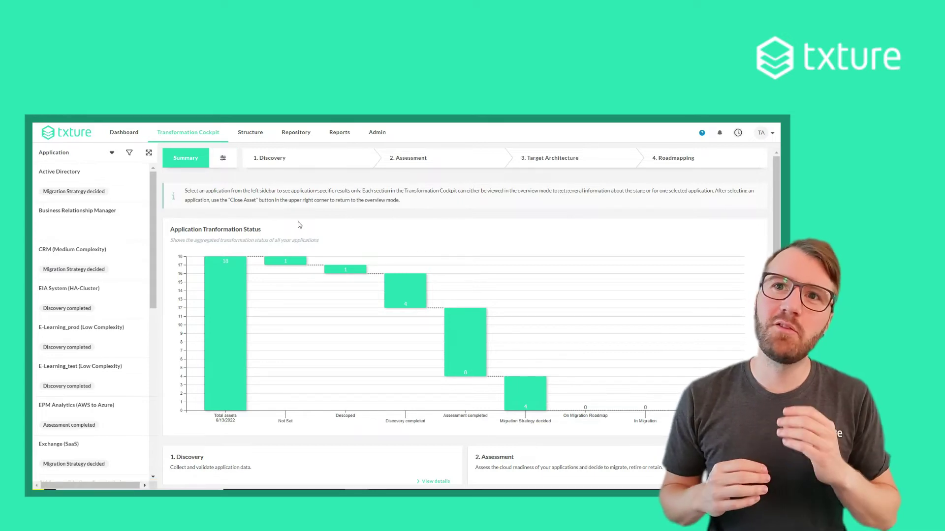
{"action": "scroll", "coordinate": [314, 232], "scroll_direction": "down", "scroll_amount": 2}
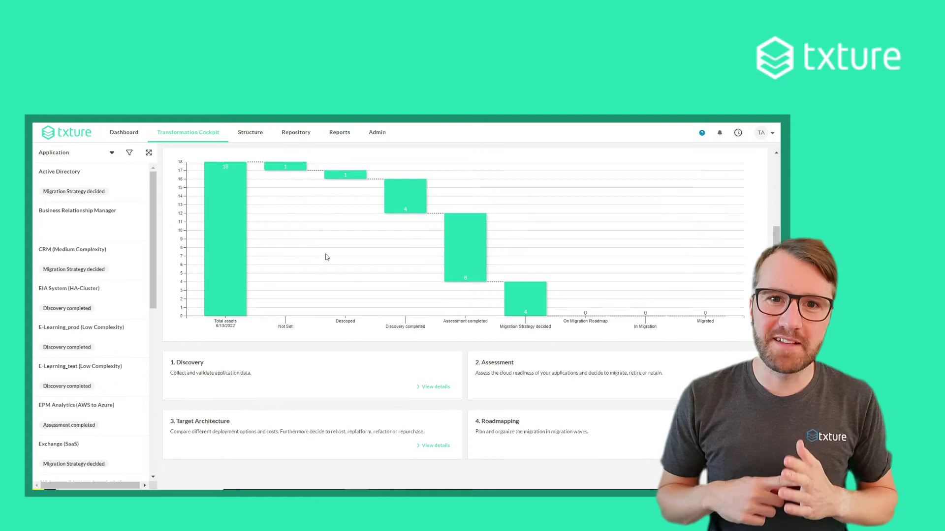
{"action": "scroll", "coordinate": [473, 317], "scroll_direction": "up", "scroll_amount": 2}
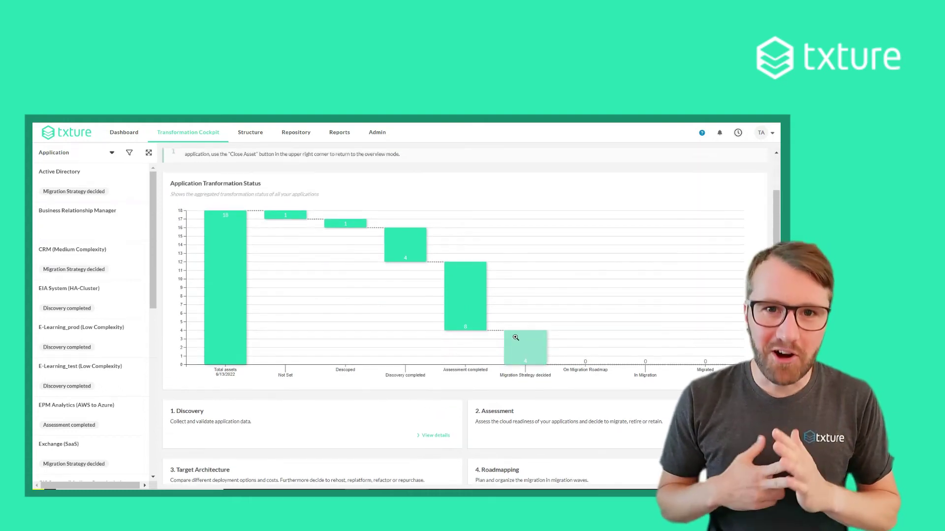
{"action": "scroll", "coordinate": [425, 234], "scroll_direction": "up", "scroll_amount": 1}
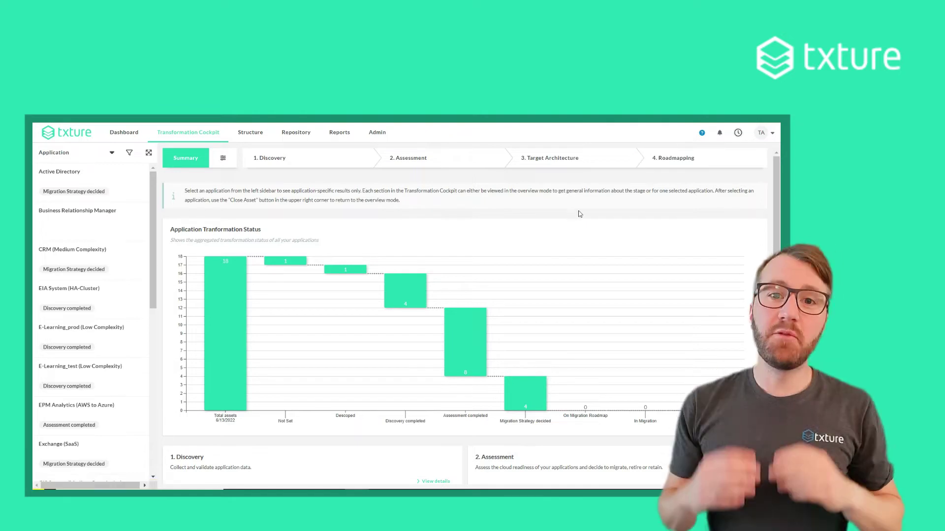
- Delete the Frankfurt row from the Target Architecture preferred locations, leaving only EU
{"action": "left_click", "coordinate": [557, 169]}
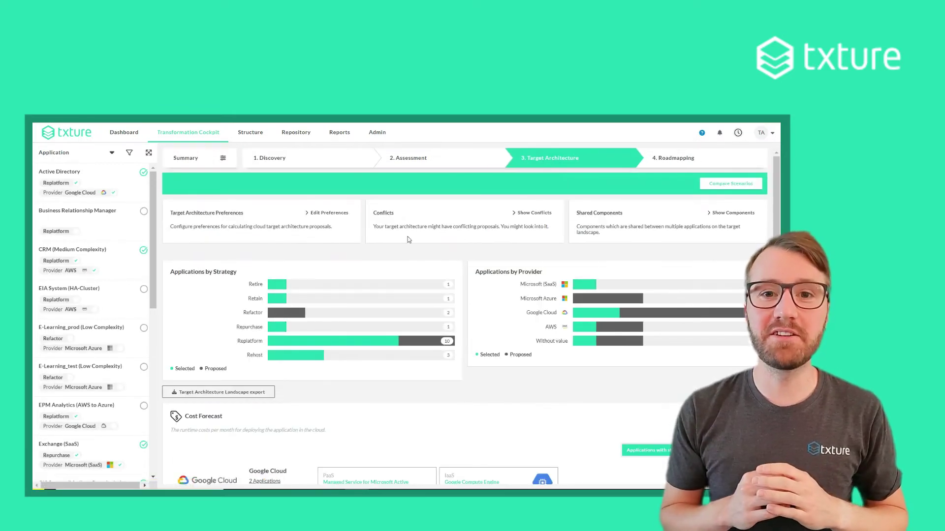
{"action": "left_click", "coordinate": [324, 212]}
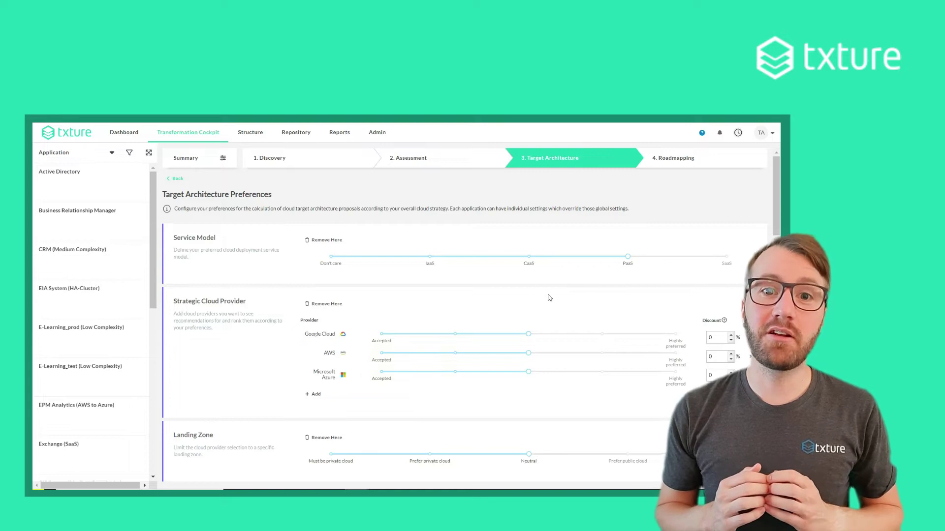
{"action": "scroll", "coordinate": [554, 294], "scroll_direction": "down", "scroll_amount": 1}
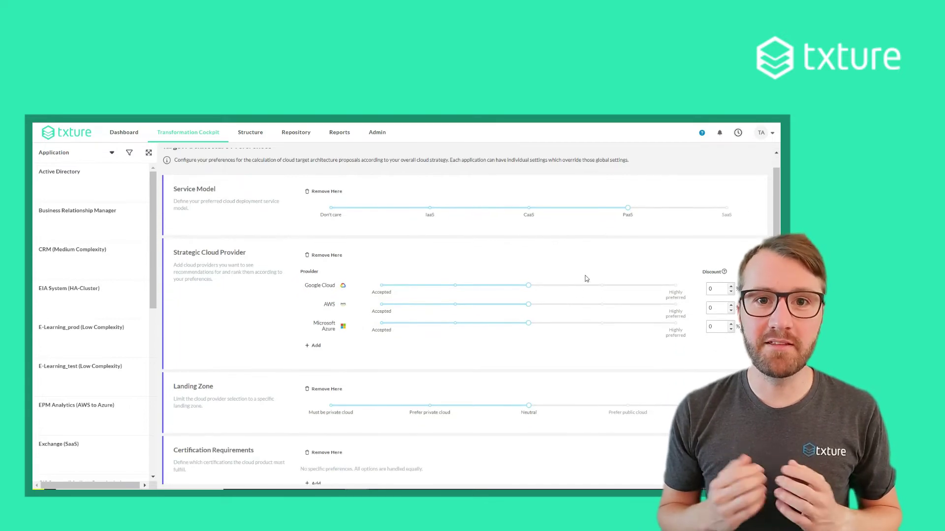
{"action": "scroll", "coordinate": [383, 182], "scroll_direction": "up", "scroll_amount": 1}
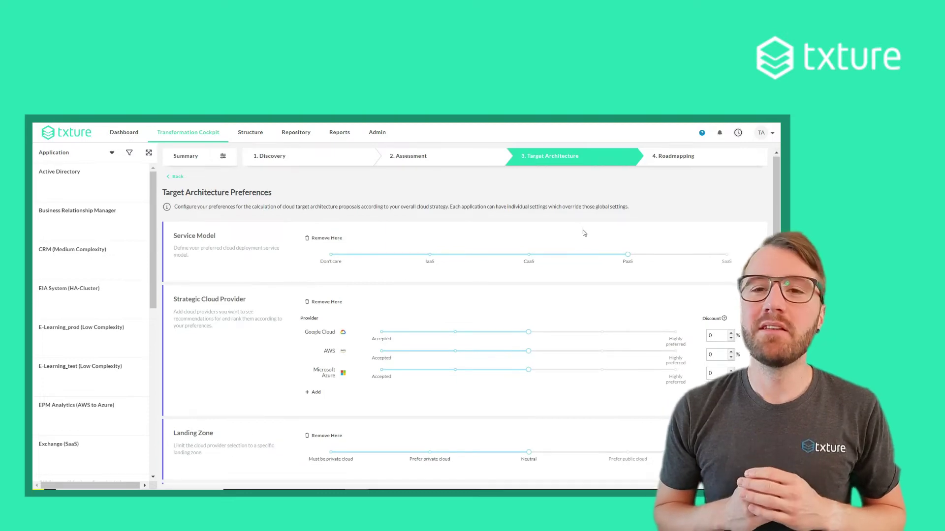
{"action": "scroll", "coordinate": [583, 230], "scroll_direction": "down", "scroll_amount": 1}
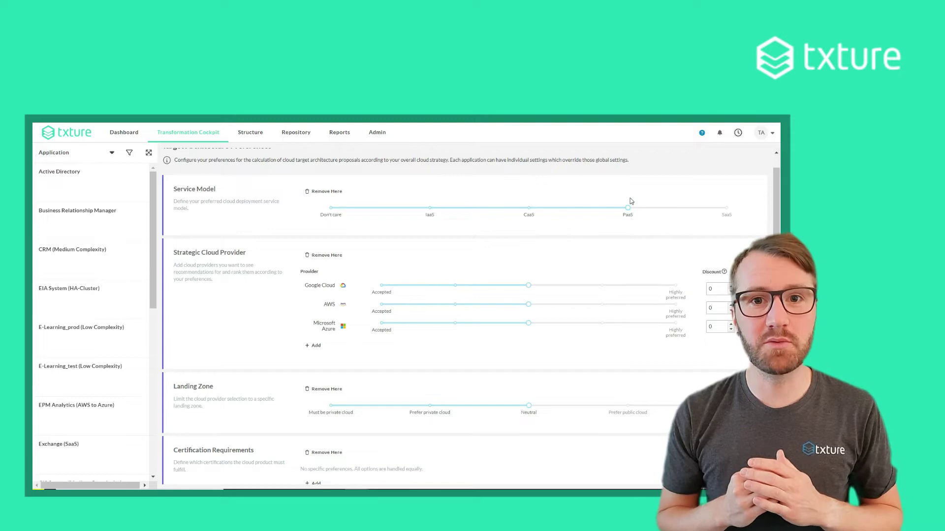
{"action": "scroll", "coordinate": [516, 238], "scroll_direction": "down", "scroll_amount": 1}
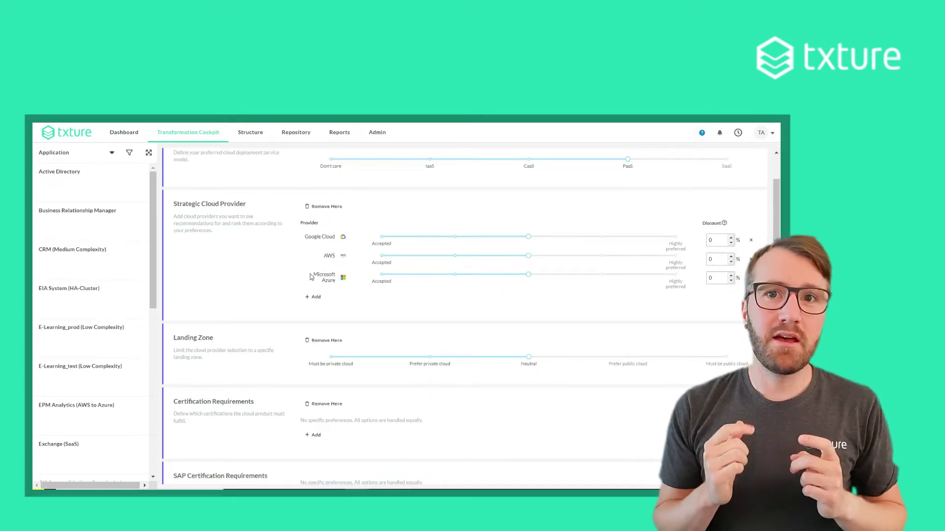
{"action": "scroll", "coordinate": [379, 270], "scroll_direction": "down", "scroll_amount": 1}
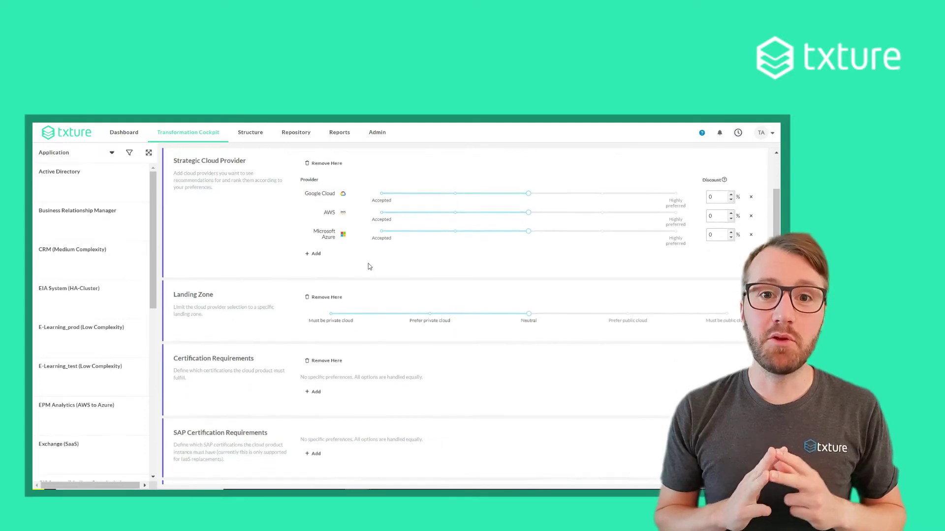
{"action": "scroll", "coordinate": [368, 264], "scroll_direction": "down", "scroll_amount": 5}
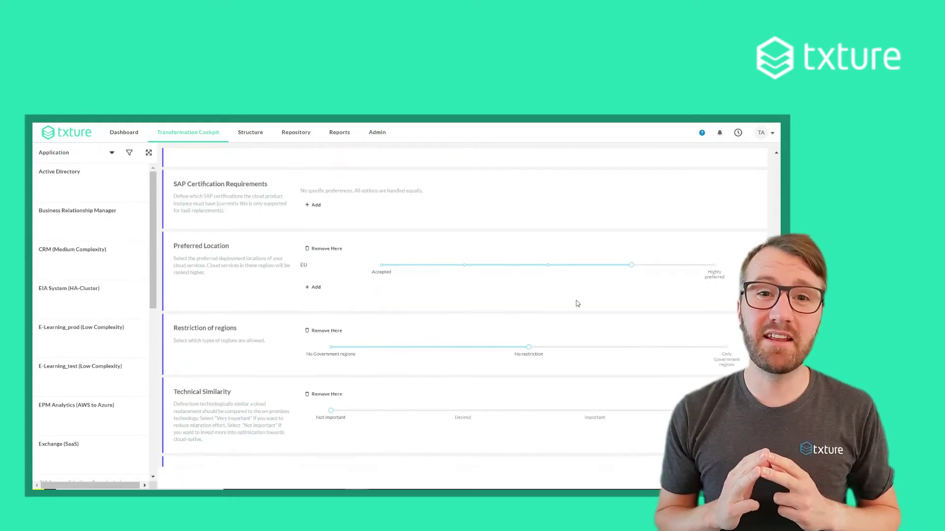
{"action": "left_click", "coordinate": [302, 264]}
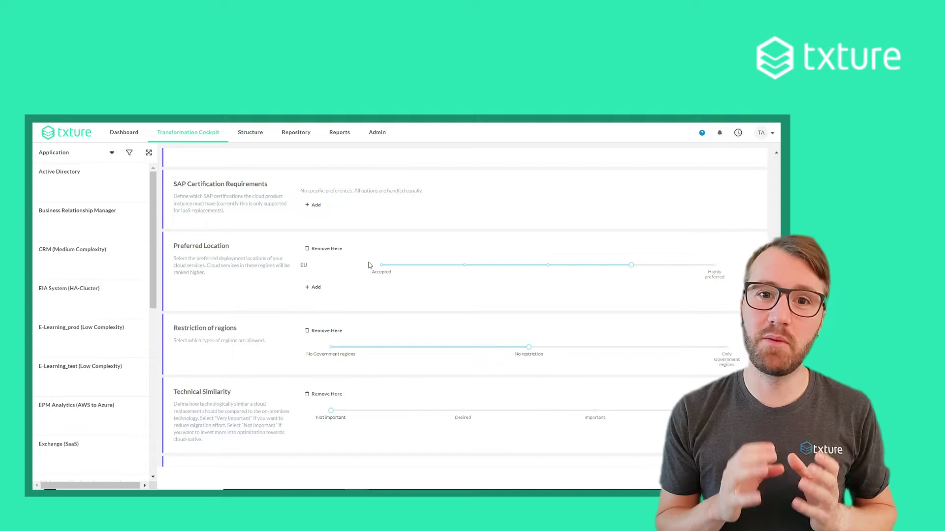
{"action": "left_click", "coordinate": [315, 287]}
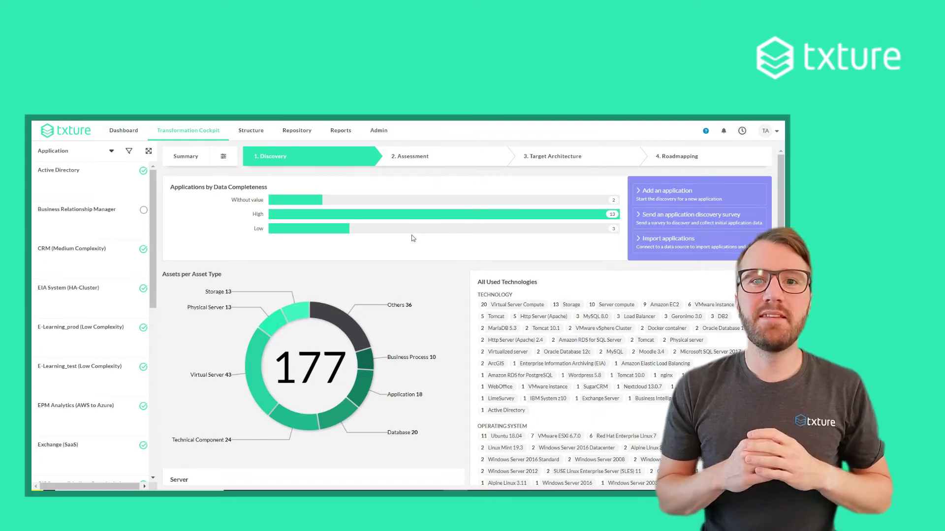
{"action": "scroll", "coordinate": [413, 239], "scroll_direction": "down", "scroll_amount": 1}
{"action": "scroll", "coordinate": [504, 253], "scroll_direction": "down", "scroll_amount": 1}
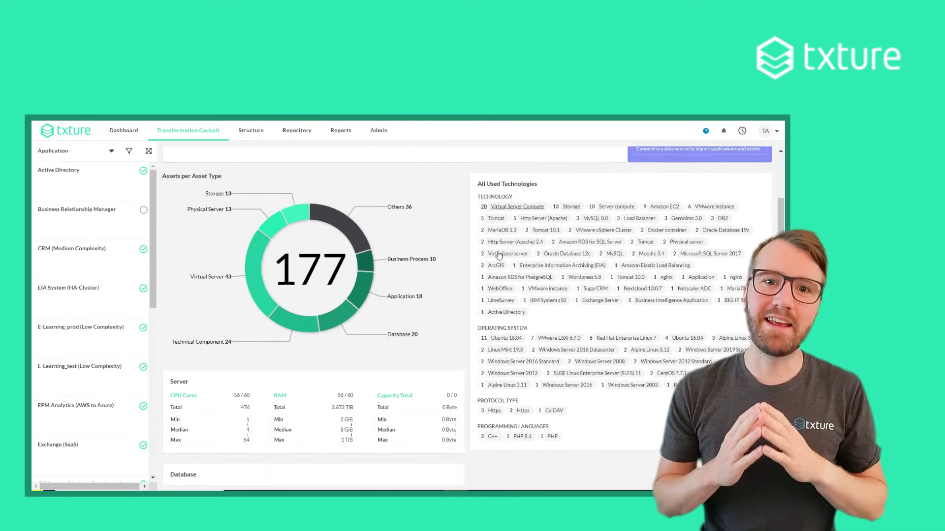
{"action": "scroll", "coordinate": [532, 263], "scroll_direction": "down", "scroll_amount": 2}
{"action": "scroll", "coordinate": [590, 281], "scroll_direction": "down", "scroll_amount": 1}
{"action": "scroll", "coordinate": [561, 326], "scroll_direction": "down", "scroll_amount": 2}
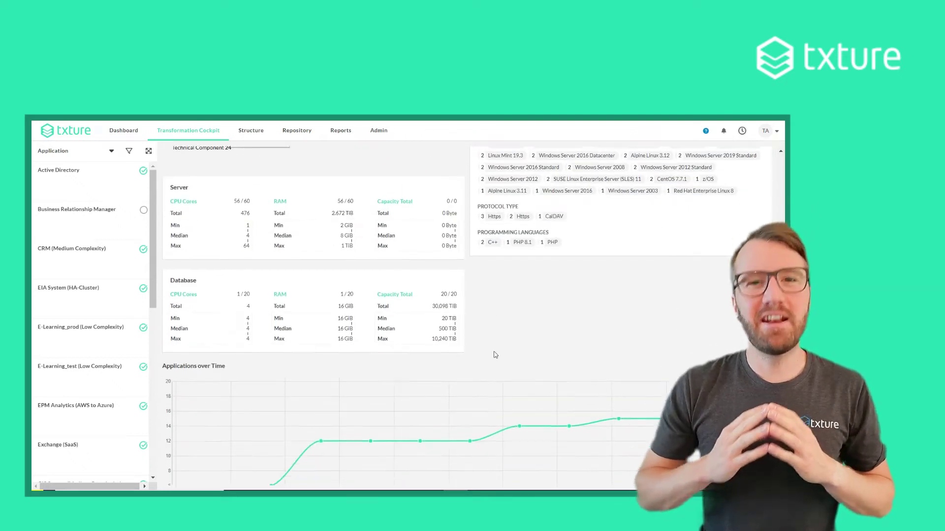
{"action": "scroll", "coordinate": [498, 359], "scroll_direction": "down", "scroll_amount": 1}
{"action": "scroll", "coordinate": [517, 369], "scroll_direction": "up", "scroll_amount": 1}
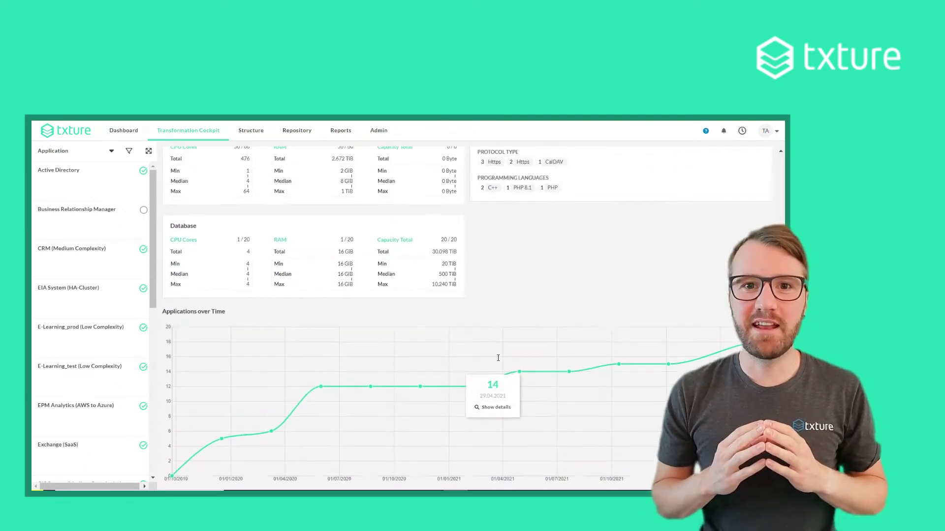
{"action": "scroll", "coordinate": [561, 399], "scroll_direction": "up", "scroll_amount": 3}
{"action": "scroll", "coordinate": [588, 412], "scroll_direction": "up", "scroll_amount": 1}
{"action": "scroll", "coordinate": [589, 413], "scroll_direction": "up", "scroll_amount": 2}
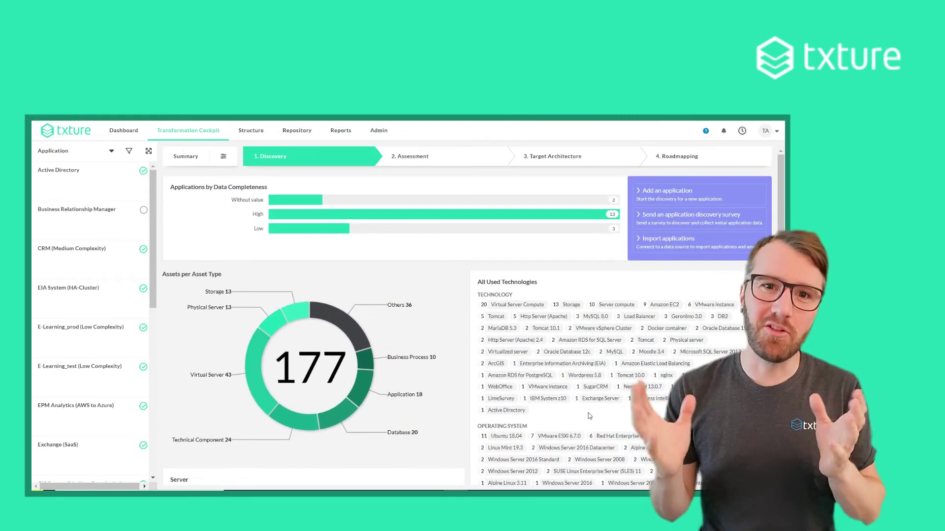
- Show Business Relationship Manager's Discovery details, including completeness problems and its 18 related assets
{"action": "left_click", "coordinate": [81, 214]}
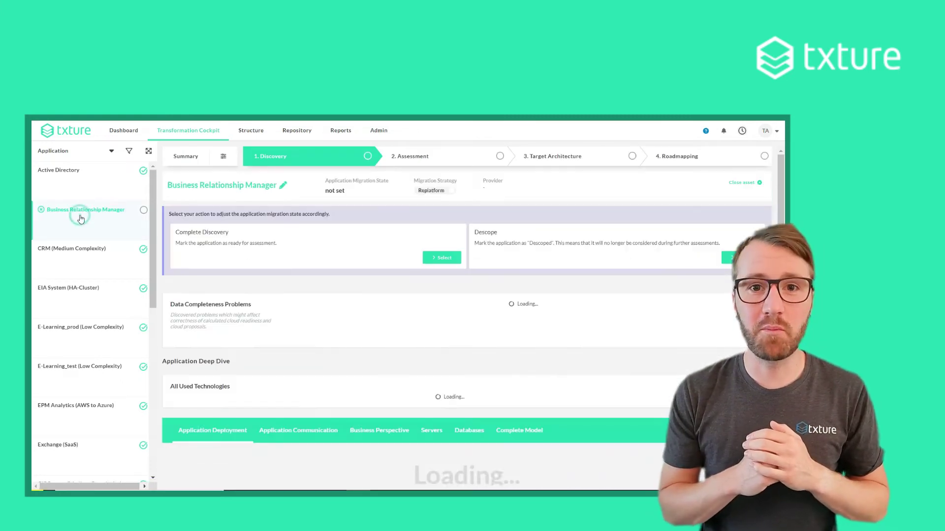
{"action": "scroll", "coordinate": [372, 231], "scroll_direction": "down", "scroll_amount": 1}
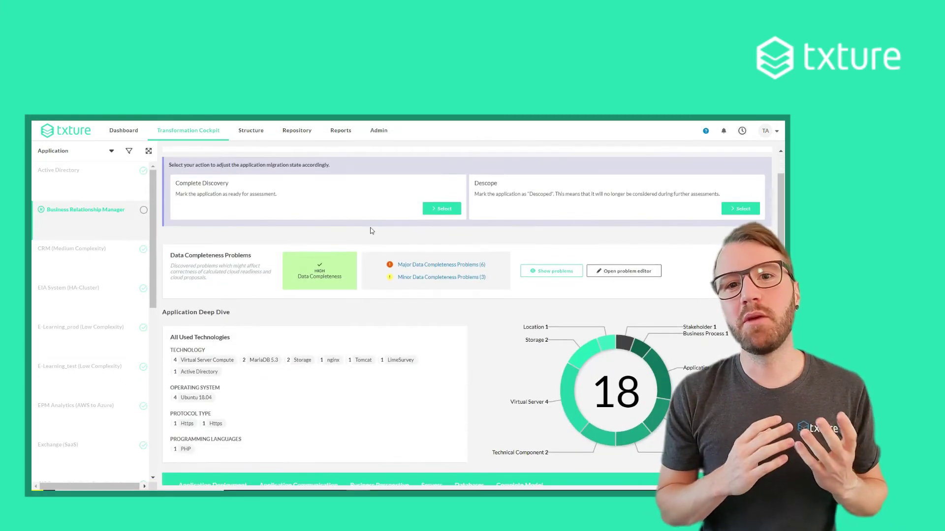
{"action": "scroll", "coordinate": [370, 228], "scroll_direction": "up", "scroll_amount": 1}
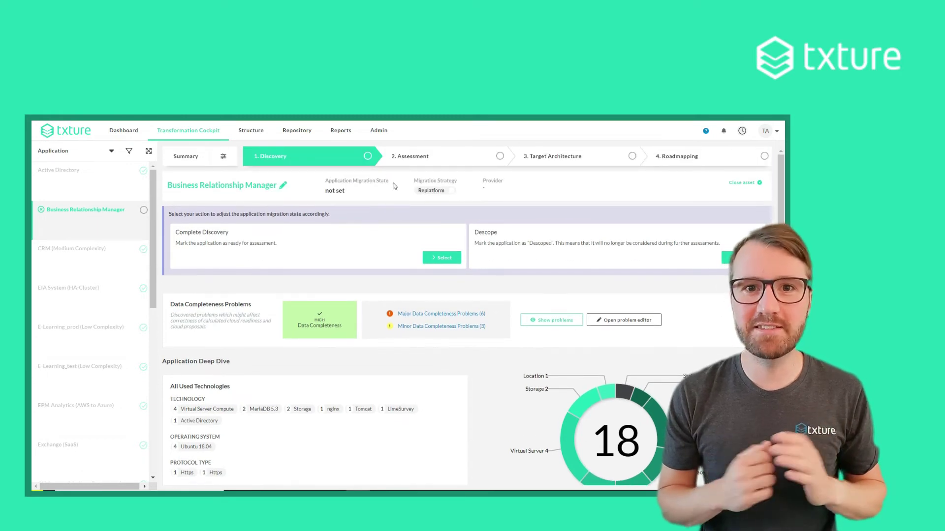
- Browse Admin usage, the Data Sources creation types and Surveys, then go to the Repository
{"action": "left_click", "coordinate": [384, 138]}
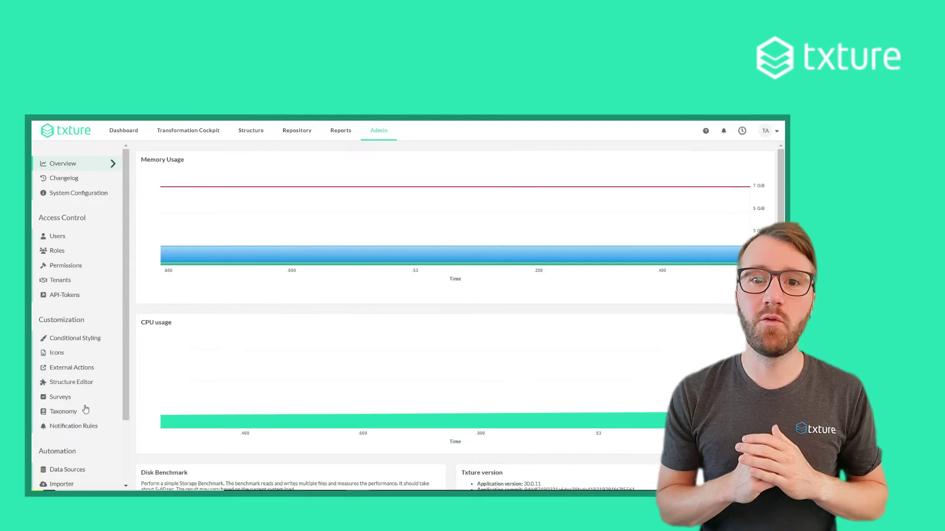
{"action": "scroll", "coordinate": [66, 419], "scroll_direction": "down", "scroll_amount": 1}
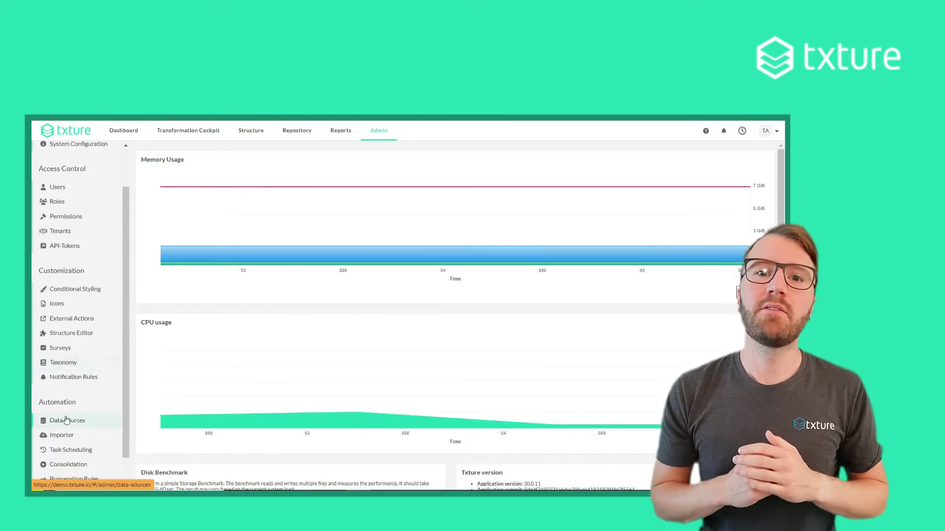
{"action": "left_click", "coordinate": [67, 419]}
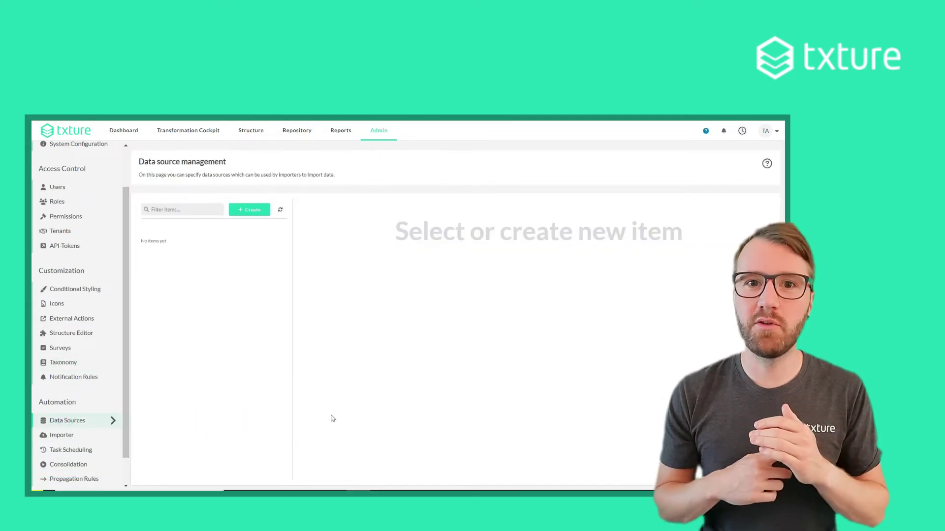
{"action": "left_click", "coordinate": [252, 213]}
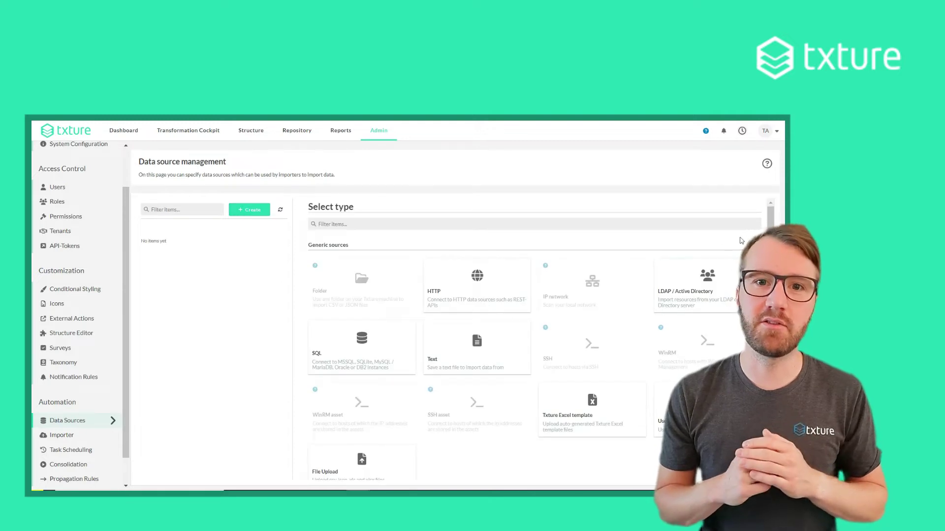
{"action": "scroll", "coordinate": [517, 443], "scroll_direction": "down", "scroll_amount": 5}
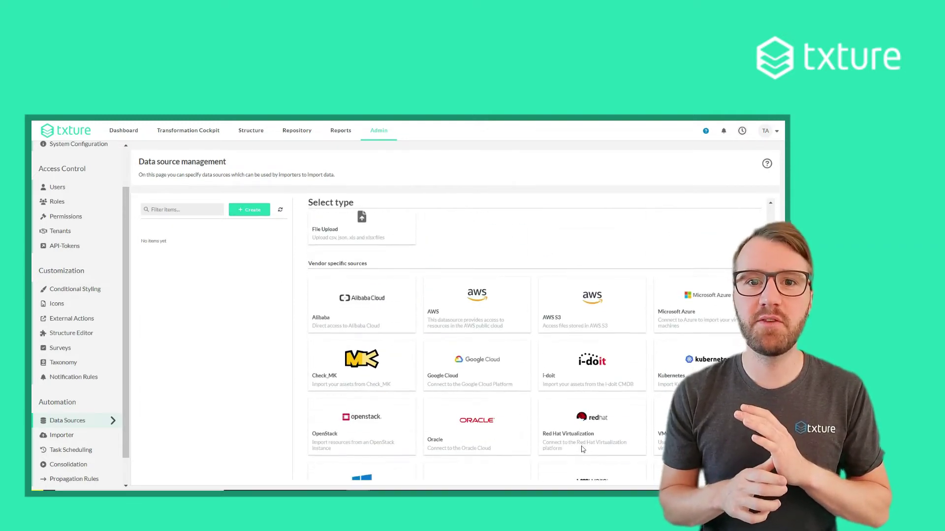
{"action": "scroll", "coordinate": [456, 245], "scroll_direction": "up", "scroll_amount": 5}
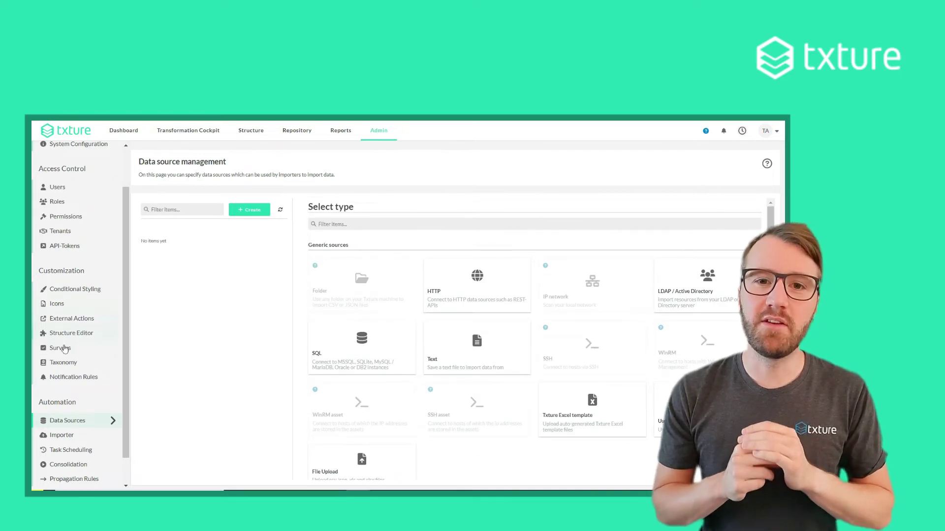
{"action": "left_click", "coordinate": [62, 348]}
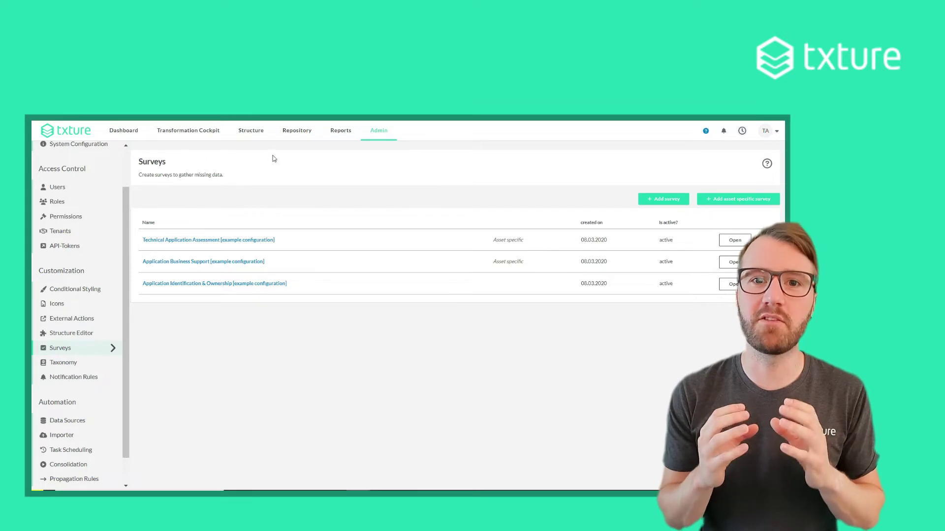
{"action": "left_click", "coordinate": [296, 131]}
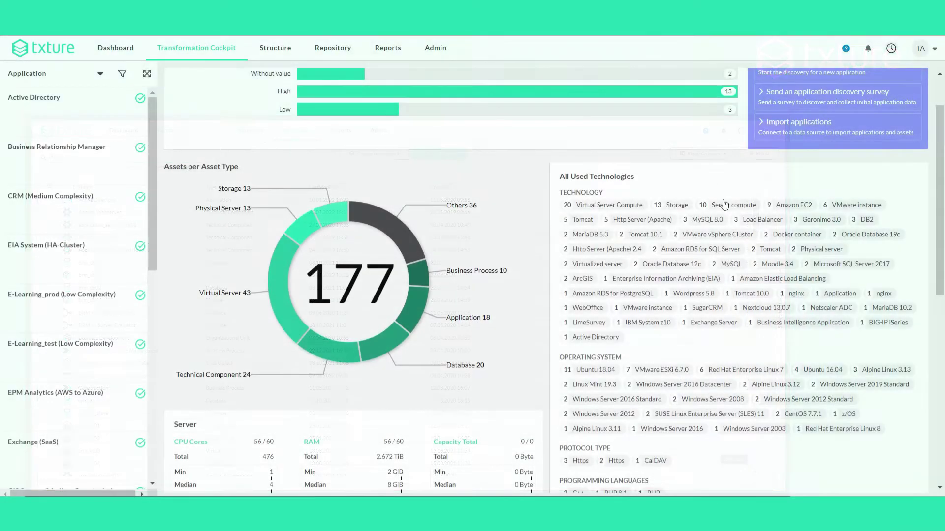
{"action": "scroll", "coordinate": [725, 204], "scroll_direction": "down", "scroll_amount": 1}
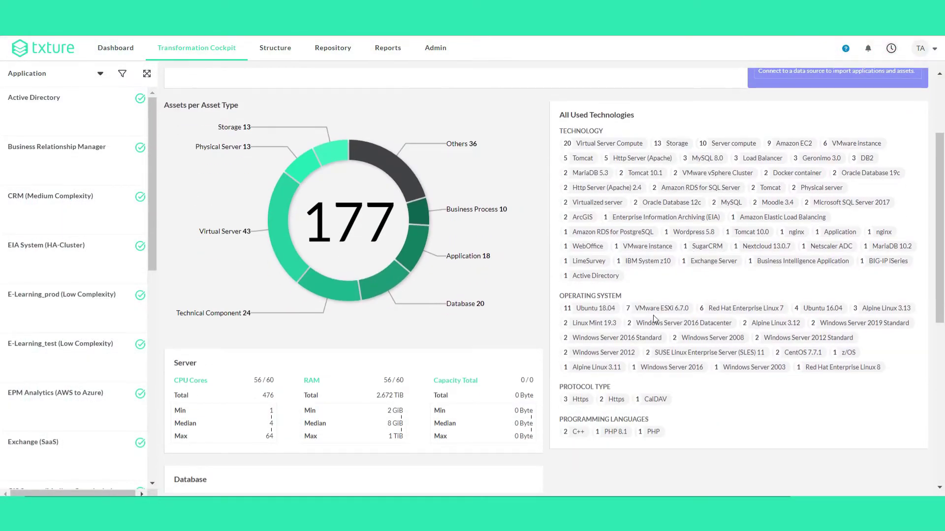
{"action": "scroll", "coordinate": [654, 318], "scroll_direction": "down", "scroll_amount": 4}
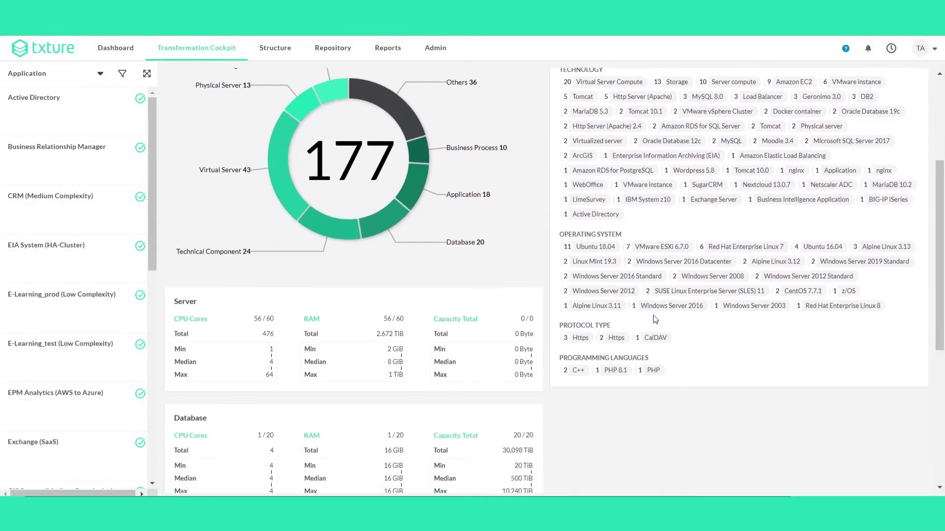
{"action": "scroll", "coordinate": [569, 256], "scroll_direction": "up", "scroll_amount": 5}
{"action": "scroll", "coordinate": [569, 255], "scroll_direction": "up", "scroll_amount": 1}
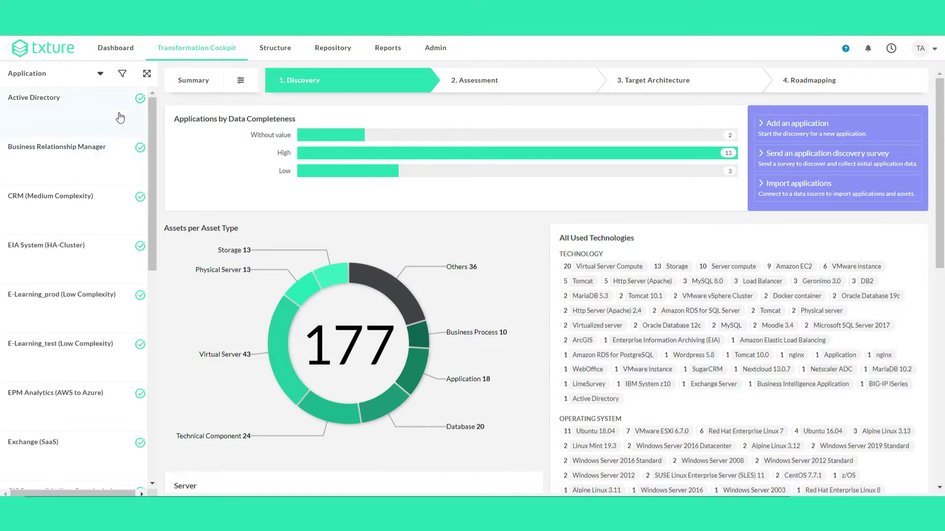
- Review Business Relationship Manager's Deep Dive and list its six major problems by assessment rule
{"action": "left_click", "coordinate": [76, 150]}
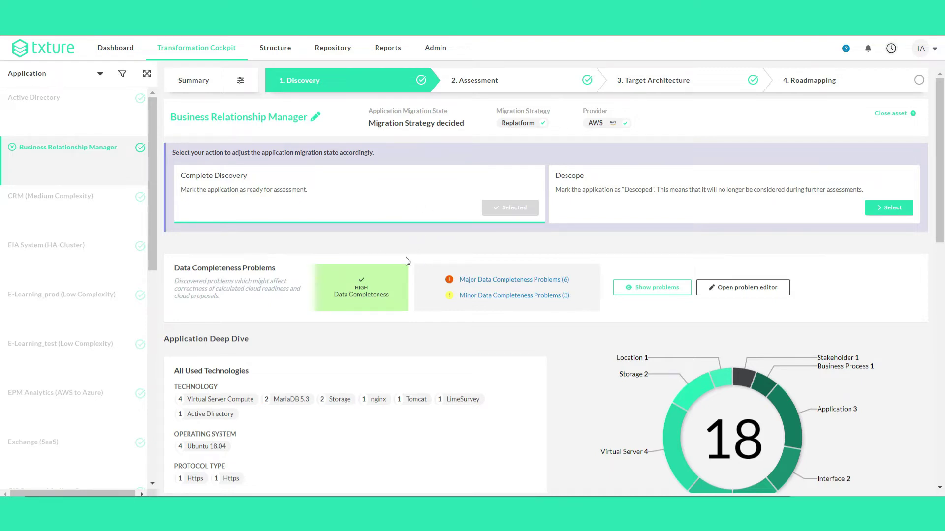
{"action": "scroll", "coordinate": [374, 249], "scroll_direction": "down", "scroll_amount": 4}
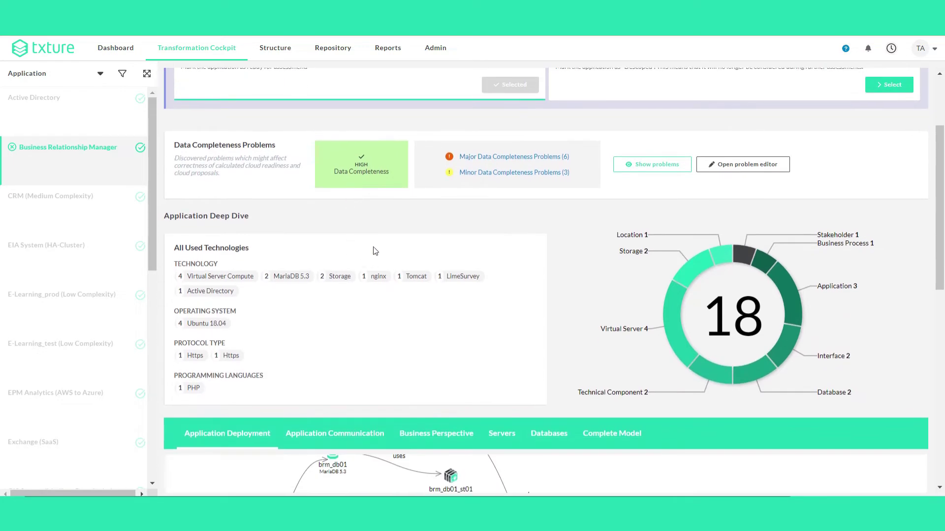
{"action": "scroll", "coordinate": [390, 222], "scroll_direction": "up", "scroll_amount": 1}
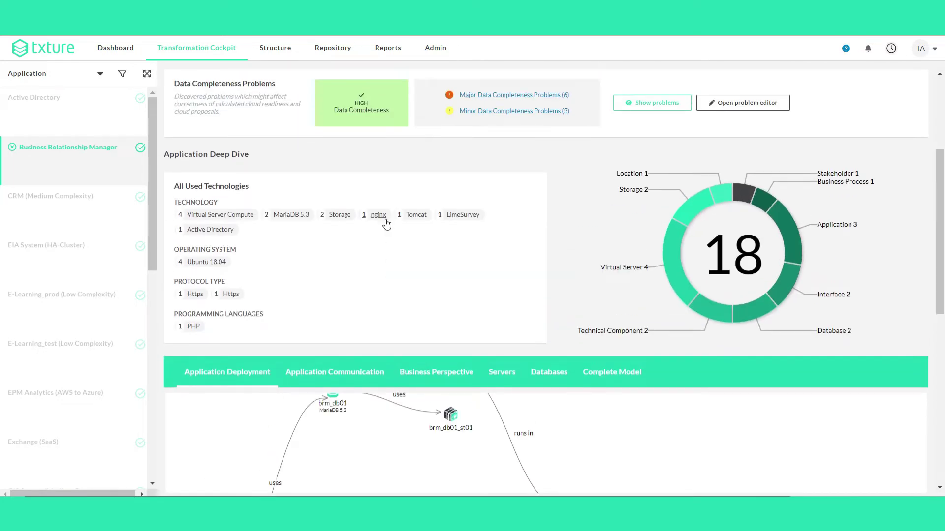
{"action": "scroll", "coordinate": [399, 184], "scroll_direction": "up", "scroll_amount": 1}
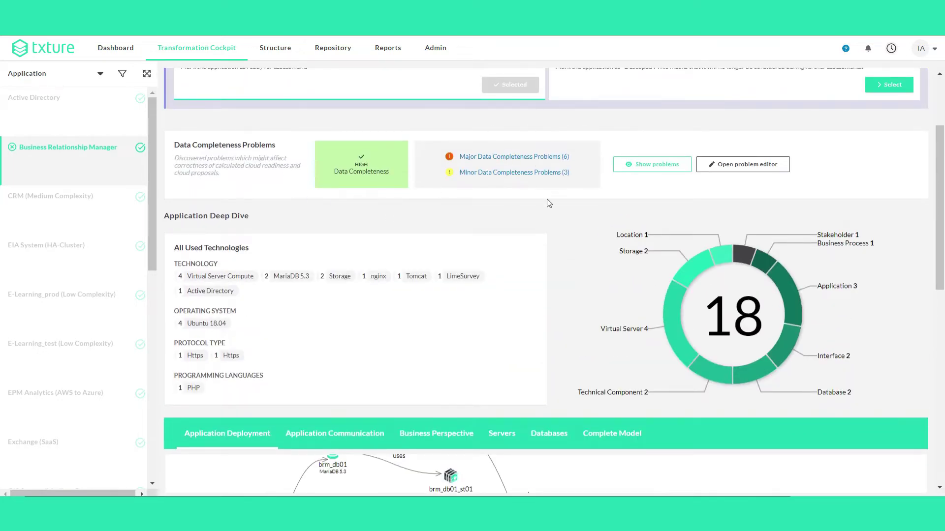
{"action": "scroll", "coordinate": [373, 227], "scroll_direction": "down", "scroll_amount": 2}
{"action": "scroll", "coordinate": [369, 232], "scroll_direction": "down", "scroll_amount": 2}
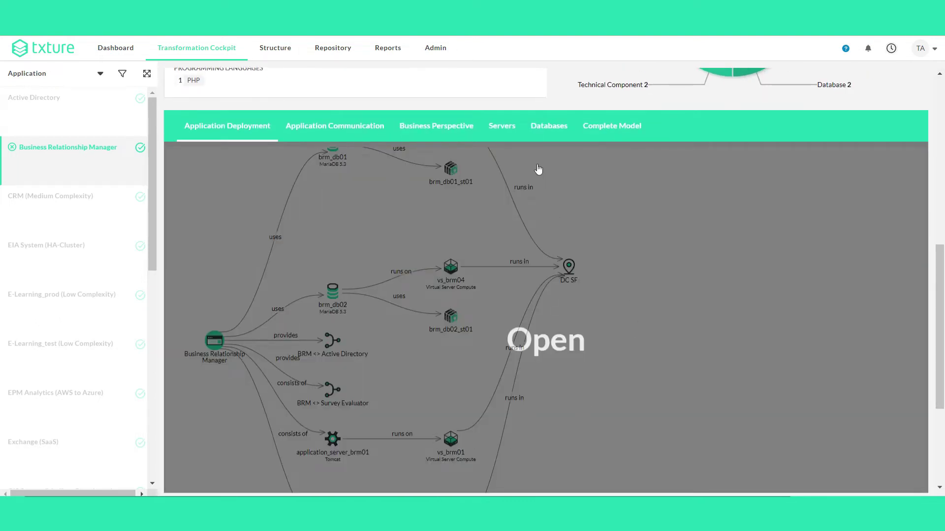
{"action": "left_click", "coordinate": [637, 117]}
{"action": "scroll", "coordinate": [636, 116], "scroll_direction": "up", "scroll_amount": 1}
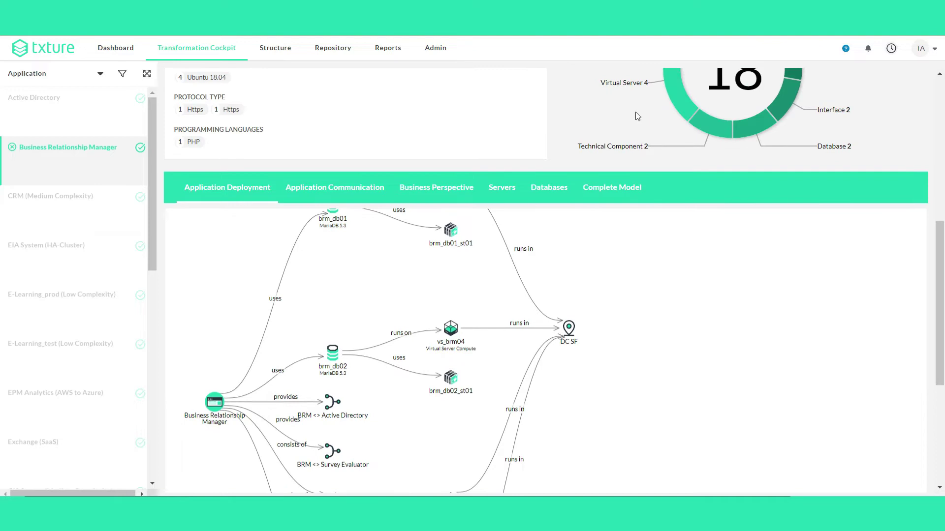
{"action": "scroll", "coordinate": [636, 117], "scroll_direction": "up", "scroll_amount": 1}
{"action": "scroll", "coordinate": [637, 116], "scroll_direction": "up", "scroll_amount": 1}
{"action": "scroll", "coordinate": [636, 112], "scroll_direction": "up", "scroll_amount": 2}
{"action": "scroll", "coordinate": [635, 111], "scroll_direction": "up", "scroll_amount": 2}
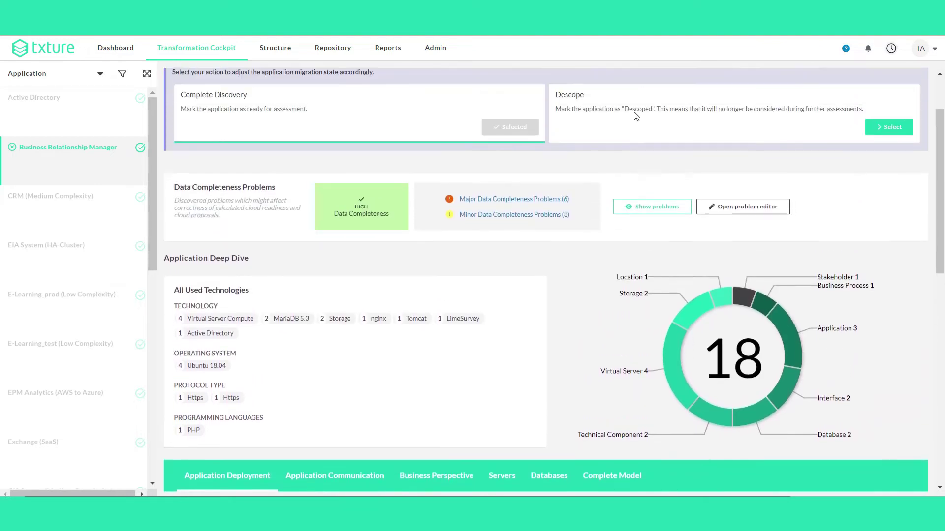
{"action": "left_click", "coordinate": [520, 219]}
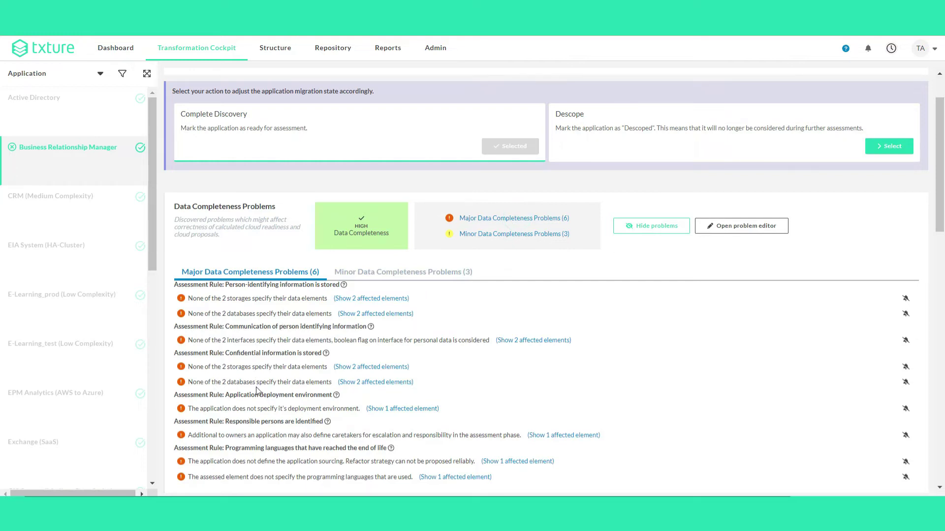
{"action": "scroll", "coordinate": [258, 389], "scroll_direction": "down", "scroll_amount": 2}
{"action": "scroll", "coordinate": [258, 389], "scroll_direction": "down", "scroll_amount": 8}
{"action": "scroll", "coordinate": [258, 390], "scroll_direction": "down", "scroll_amount": 5}
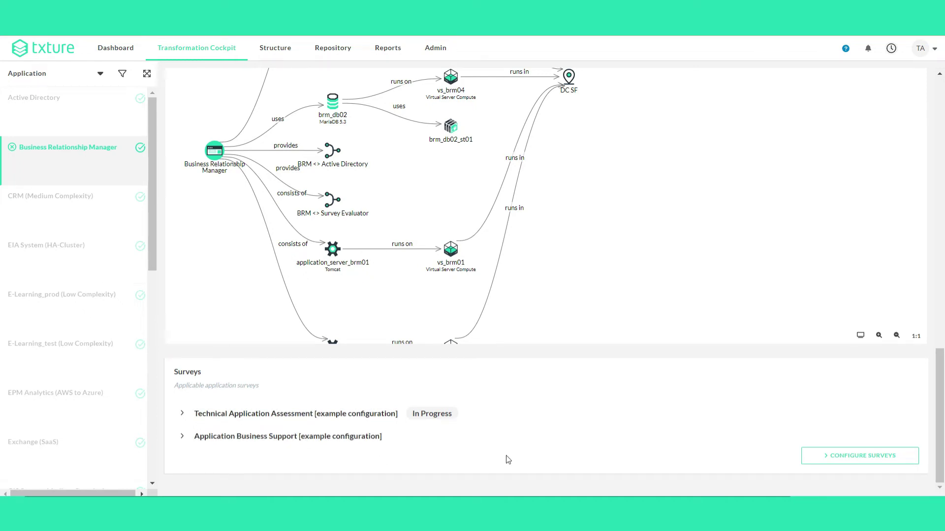
{"action": "scroll", "coordinate": [506, 460], "scroll_direction": "up", "scroll_amount": 10}
{"action": "scroll", "coordinate": [506, 460], "scroll_direction": "up", "scroll_amount": 5}
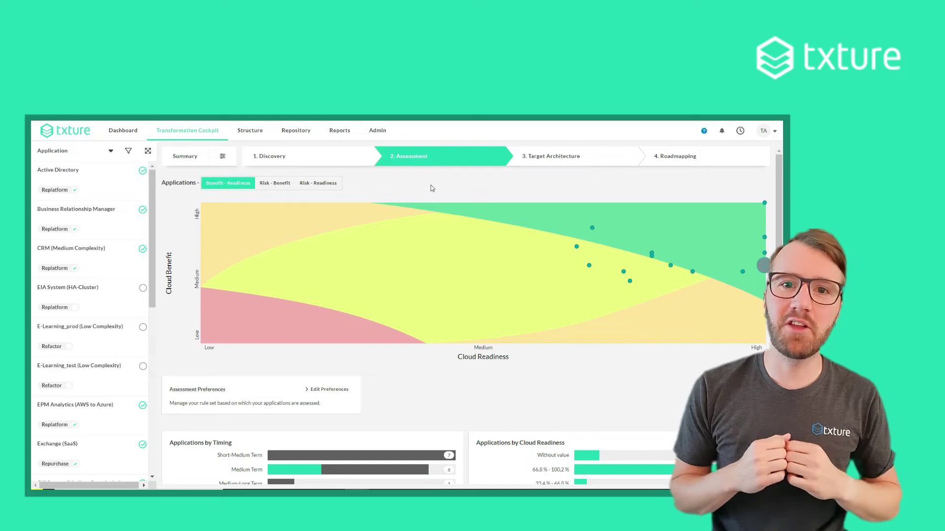
{"action": "scroll", "coordinate": [431, 188], "scroll_direction": "down", "scroll_amount": 1}
{"action": "scroll", "coordinate": [613, 345], "scroll_direction": "down", "scroll_amount": 1}
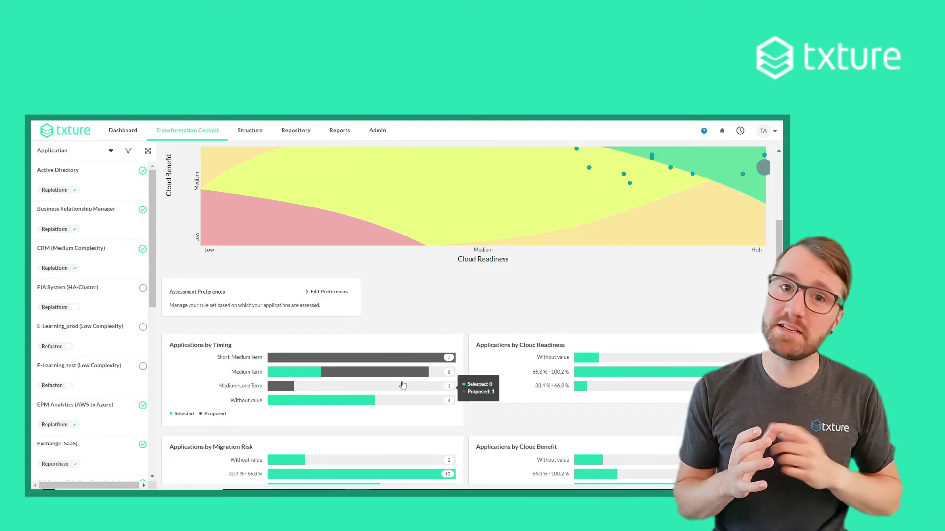
{"action": "left_click", "coordinate": [343, 297]}
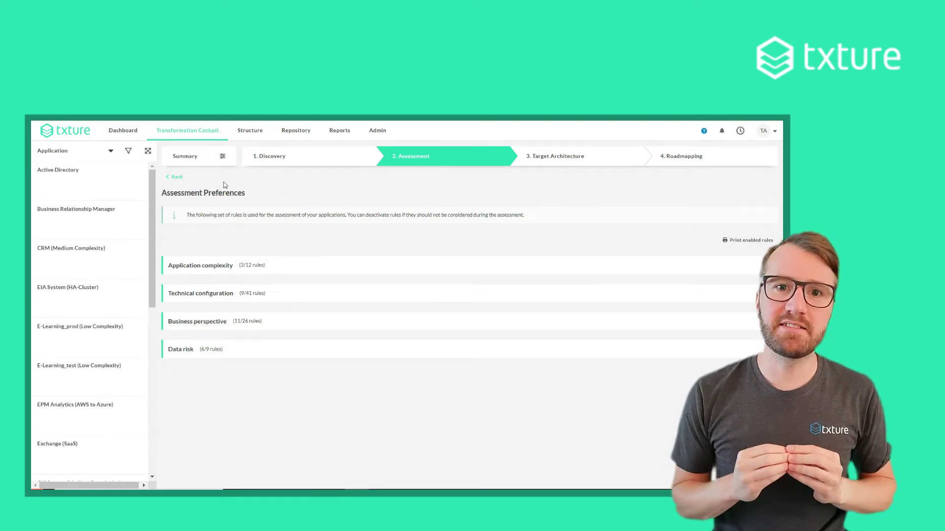
{"action": "left_click", "coordinate": [178, 179]}
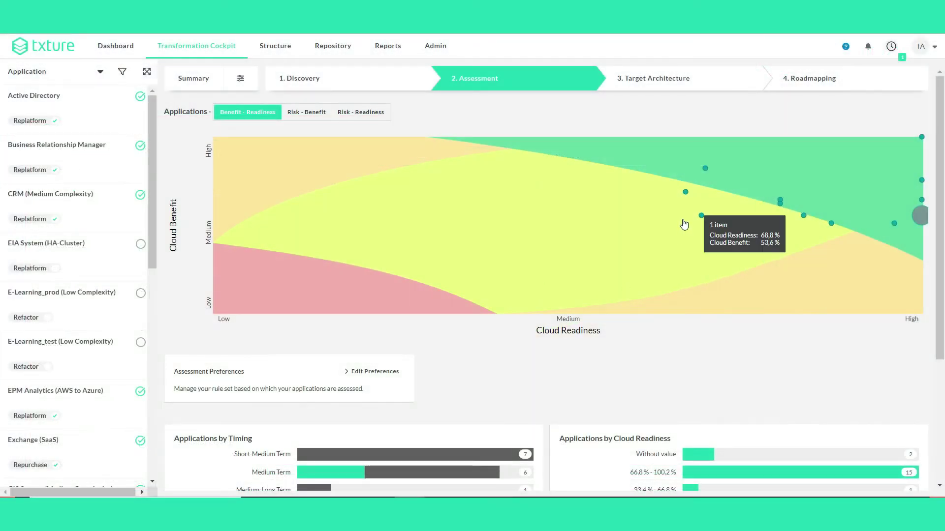
{"action": "scroll", "coordinate": [680, 217], "scroll_direction": "down", "scroll_amount": 3}
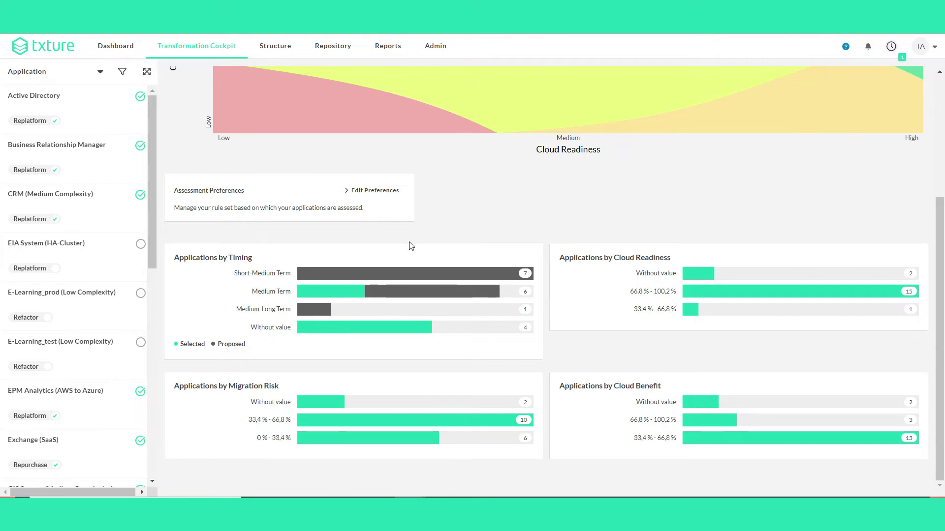
{"action": "scroll", "coordinate": [428, 226], "scroll_direction": "up", "scroll_amount": 2}
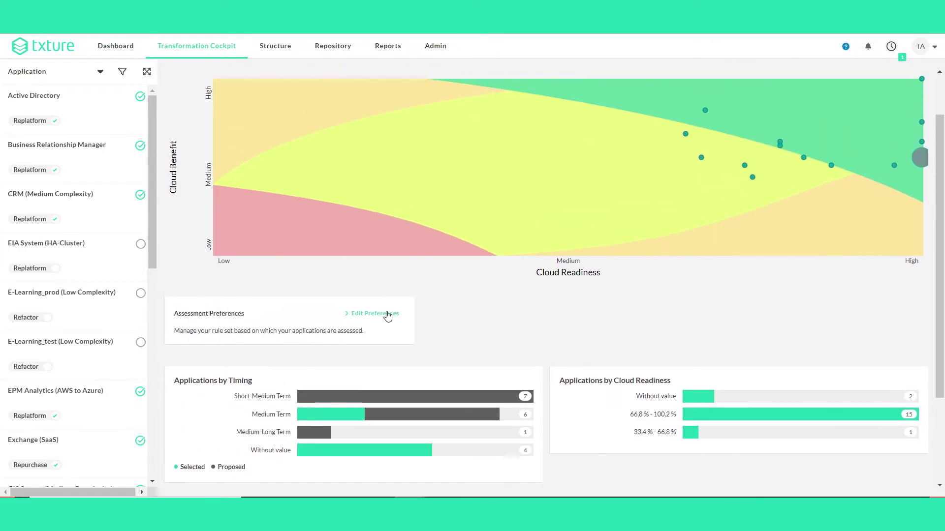
- Toggle the Utilization peaks and deprecated capacity-limit rules on and off, keeping 9 of 41 enabled
{"action": "left_click", "coordinate": [386, 314]}
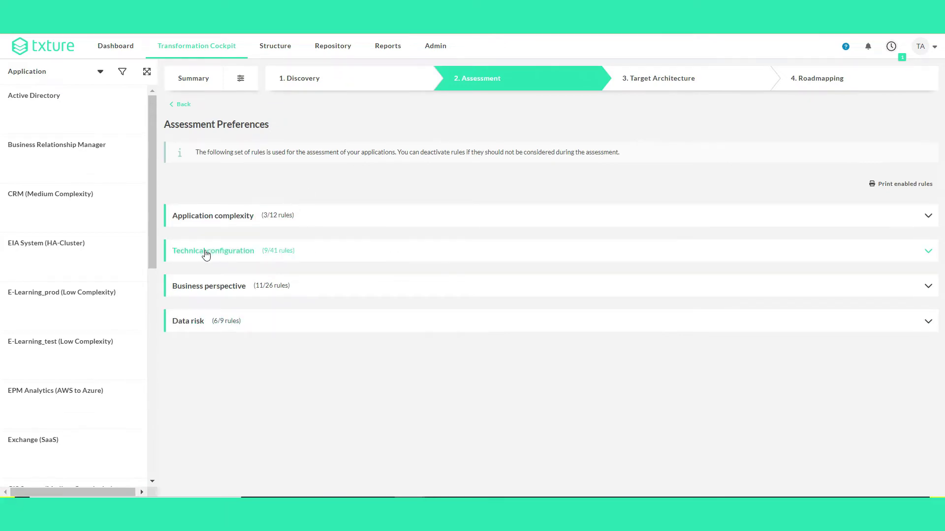
{"action": "left_click", "coordinate": [208, 256]}
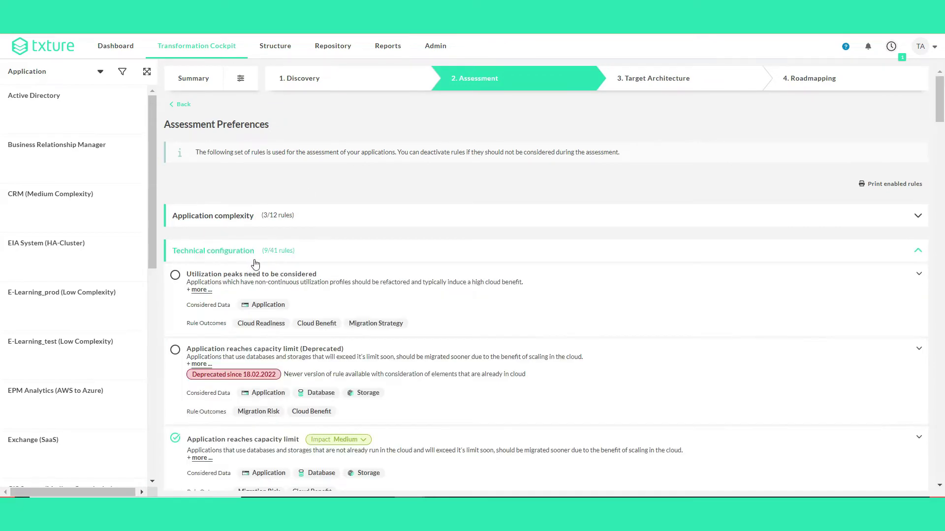
{"action": "scroll", "coordinate": [255, 265], "scroll_direction": "down", "scroll_amount": 1}
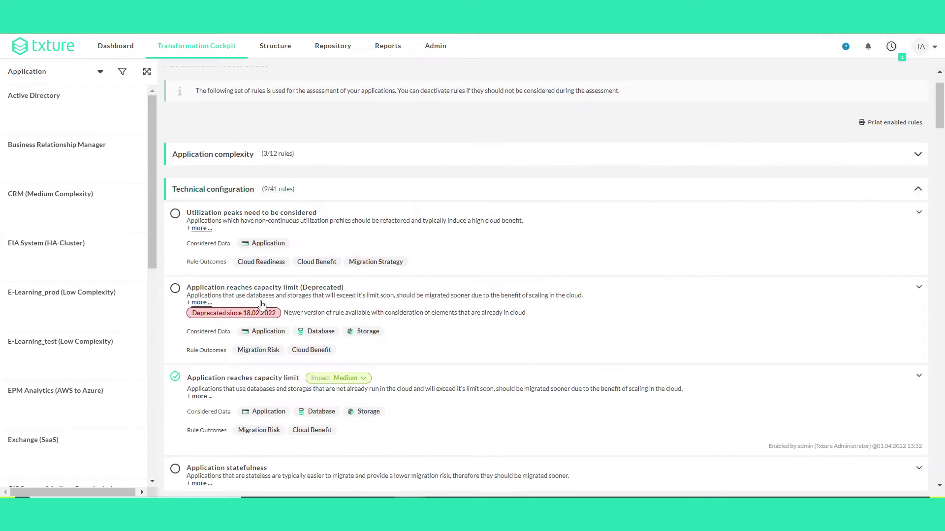
{"action": "scroll", "coordinate": [262, 233], "scroll_direction": "down", "scroll_amount": 1}
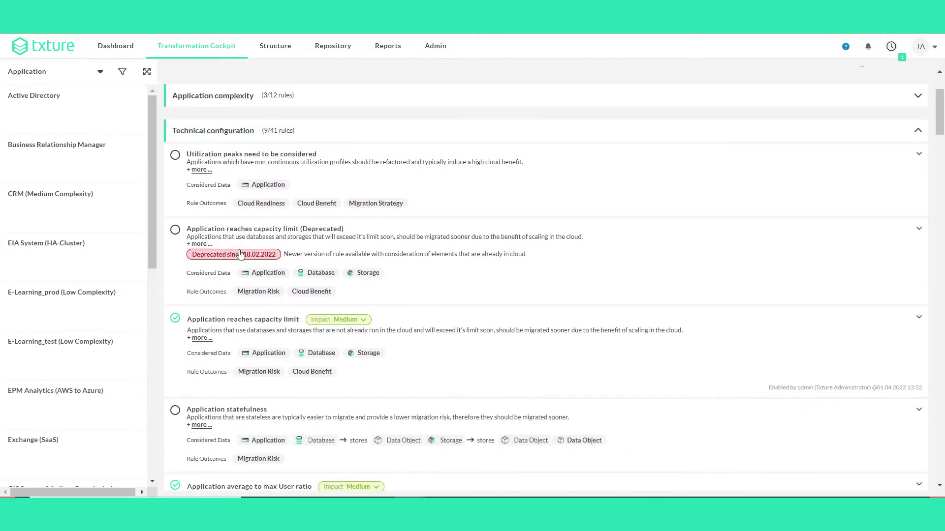
{"action": "left_click", "coordinate": [175, 154]}
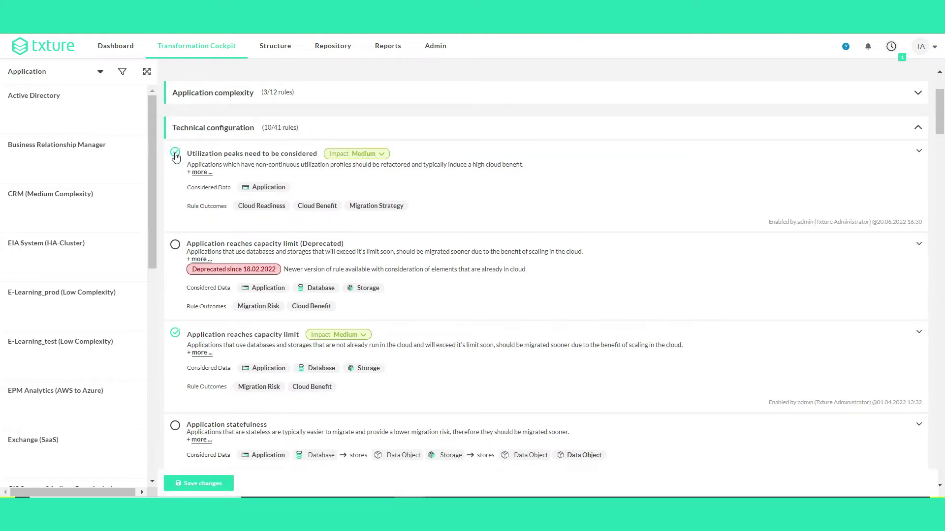
{"action": "left_click", "coordinate": [175, 153]}
{"action": "left_click", "coordinate": [175, 227]}
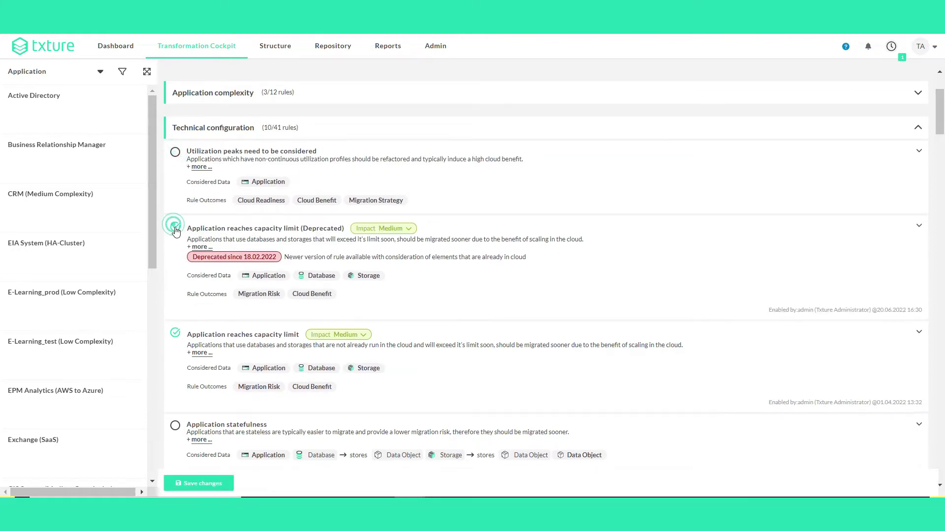
{"action": "left_click", "coordinate": [175, 229]}
{"action": "scroll", "coordinate": [287, 252], "scroll_direction": "up", "scroll_amount": 1}
{"action": "scroll", "coordinate": [293, 252], "scroll_direction": "up", "scroll_amount": 1}
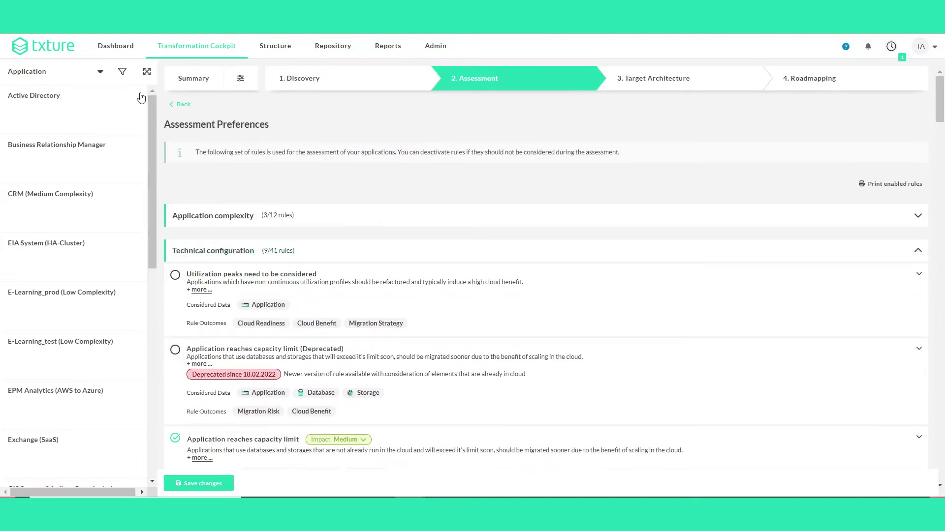
- Leave Assessment Preferences without saving and view Business Relationship Manager's assessment details
{"action": "left_click", "coordinate": [182, 104]}
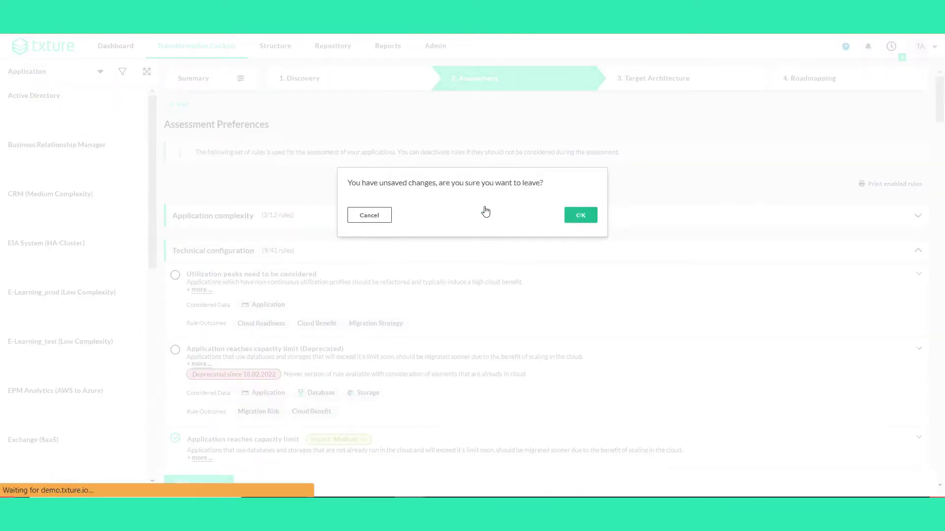
{"action": "left_click", "coordinate": [580, 216]}
{"action": "left_click", "coordinate": [88, 146]}
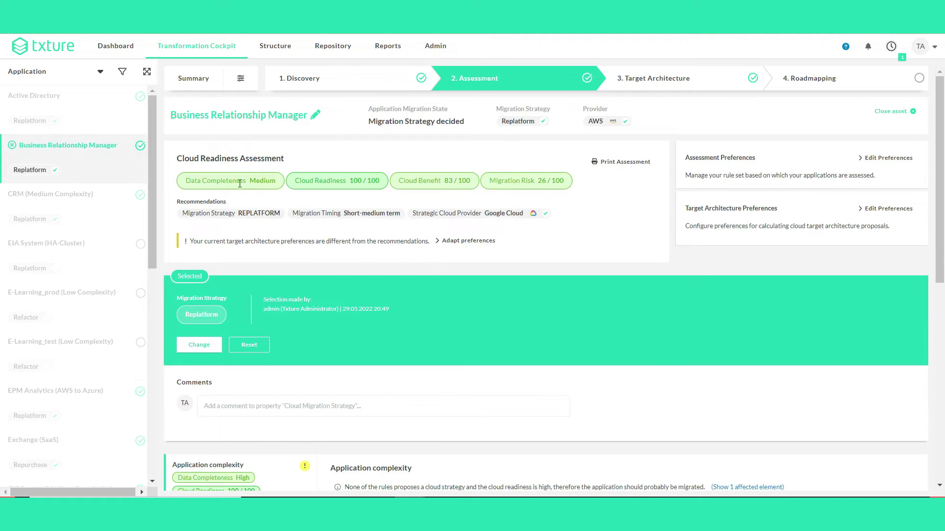
{"action": "scroll", "coordinate": [215, 224], "scroll_direction": "down", "scroll_amount": 2}
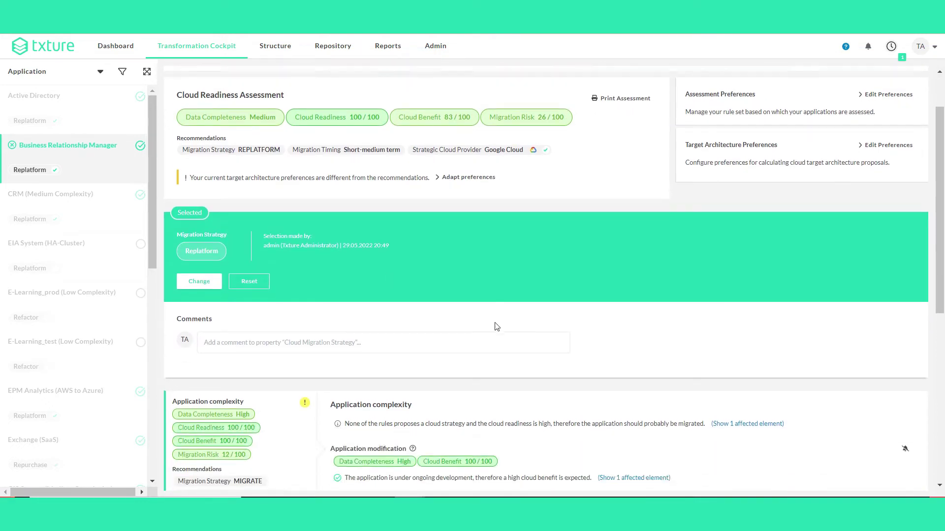
{"action": "scroll", "coordinate": [496, 325], "scroll_direction": "down", "scroll_amount": 5}
{"action": "scroll", "coordinate": [495, 323], "scroll_direction": "up", "scroll_amount": 5}
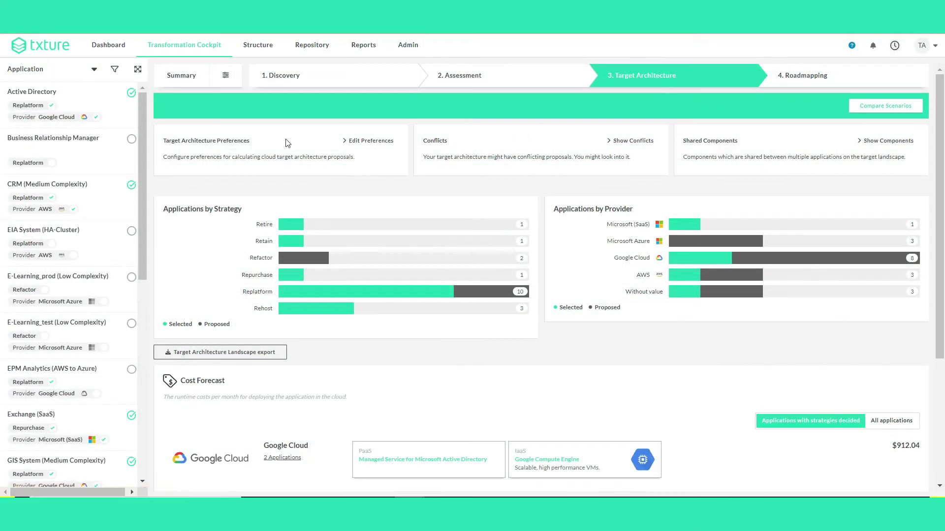
{"action": "scroll", "coordinate": [766, 325], "scroll_direction": "down", "scroll_amount": 5}
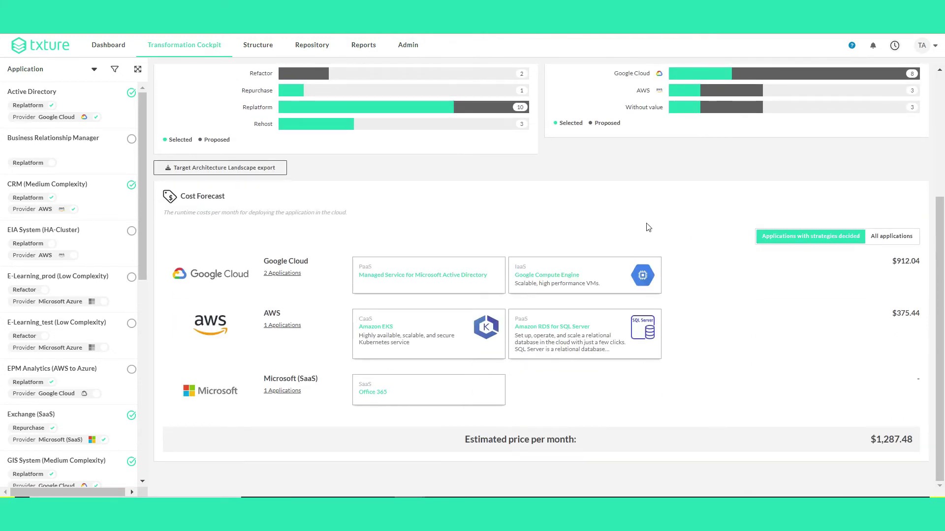
{"action": "scroll", "coordinate": [646, 228], "scroll_direction": "up", "scroll_amount": 2}
{"action": "scroll", "coordinate": [647, 226], "scroll_direction": "up", "scroll_amount": 2}
{"action": "scroll", "coordinate": [662, 256], "scroll_direction": "up", "scroll_amount": 1}
{"action": "scroll", "coordinate": [658, 276], "scroll_direction": "up", "scroll_amount": 1}
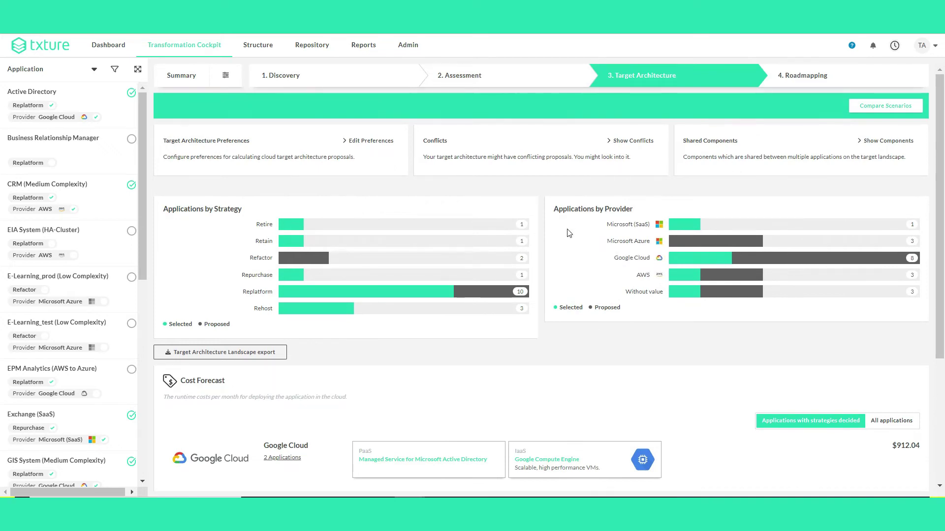
{"action": "scroll", "coordinate": [568, 234], "scroll_direction": "down", "scroll_amount": 2}
{"action": "scroll", "coordinate": [539, 234], "scroll_direction": "down", "scroll_amount": 3}
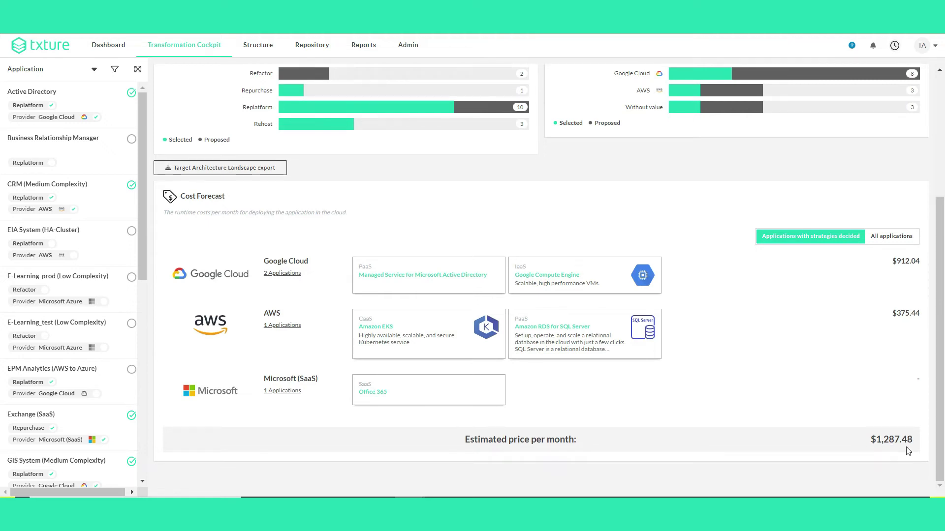
{"action": "scroll", "coordinate": [765, 397], "scroll_direction": "up", "scroll_amount": 5}
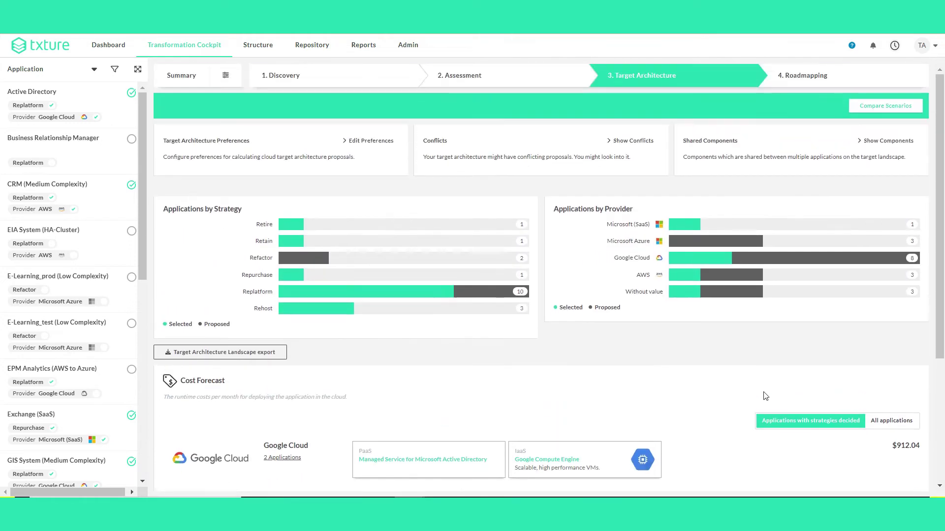
{"action": "left_click", "coordinate": [373, 140]}
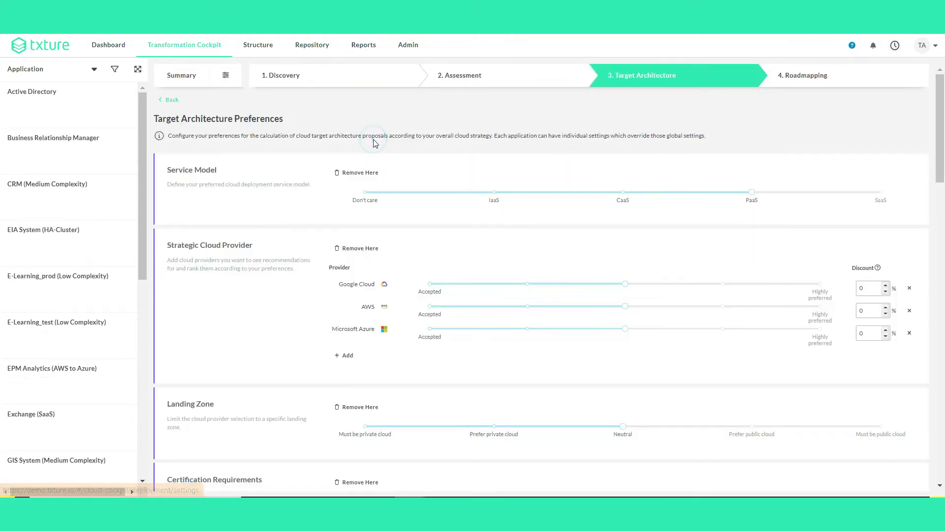
{"action": "scroll", "coordinate": [371, 147], "scroll_direction": "down", "scroll_amount": 2}
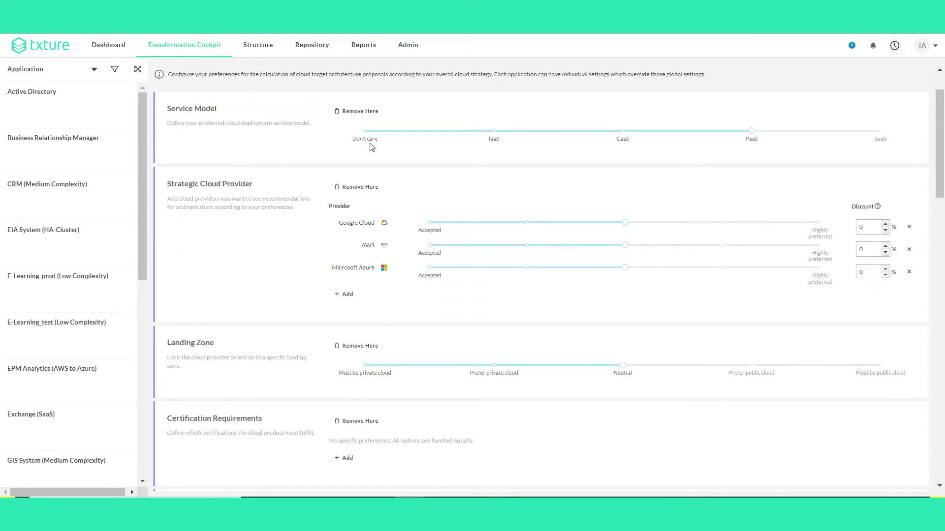
{"action": "scroll", "coordinate": [369, 146], "scroll_direction": "down", "scroll_amount": 2}
{"action": "scroll", "coordinate": [320, 164], "scroll_direction": "down", "scroll_amount": 2}
{"action": "scroll", "coordinate": [318, 165], "scroll_direction": "down", "scroll_amount": 2}
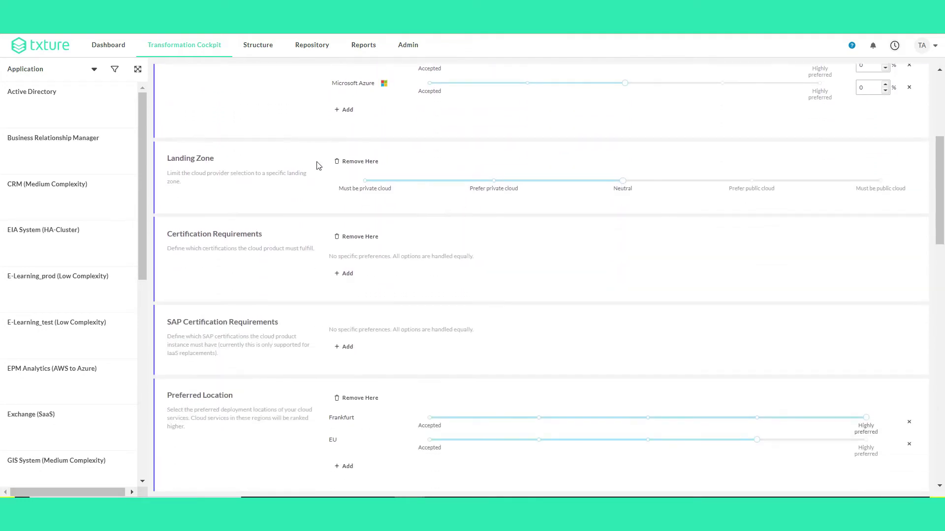
{"action": "scroll", "coordinate": [318, 170], "scroll_direction": "down", "scroll_amount": 2}
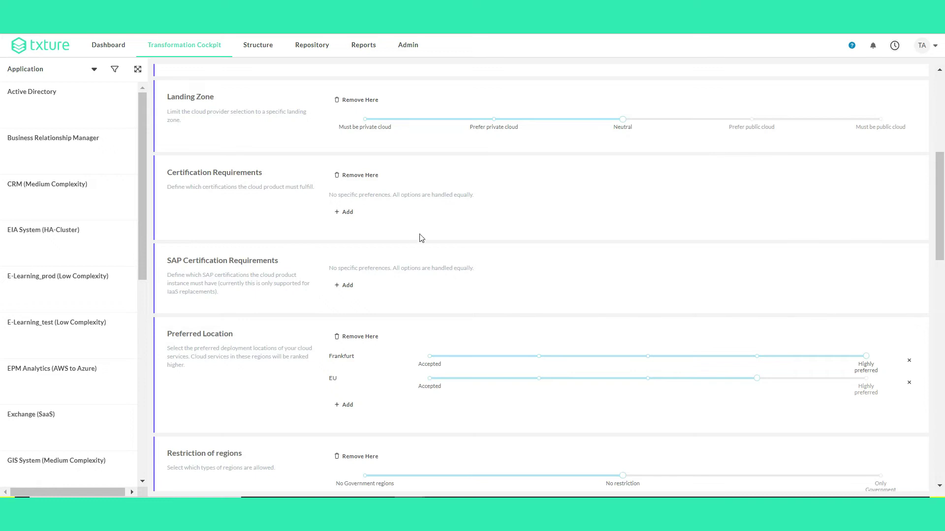
{"action": "scroll", "coordinate": [420, 238], "scroll_direction": "down", "scroll_amount": 8}
{"action": "scroll", "coordinate": [421, 238], "scroll_direction": "down", "scroll_amount": 2}
{"action": "scroll", "coordinate": [421, 238], "scroll_direction": "down", "scroll_amount": 2}
{"action": "scroll", "coordinate": [420, 238], "scroll_direction": "up", "scroll_amount": 11}
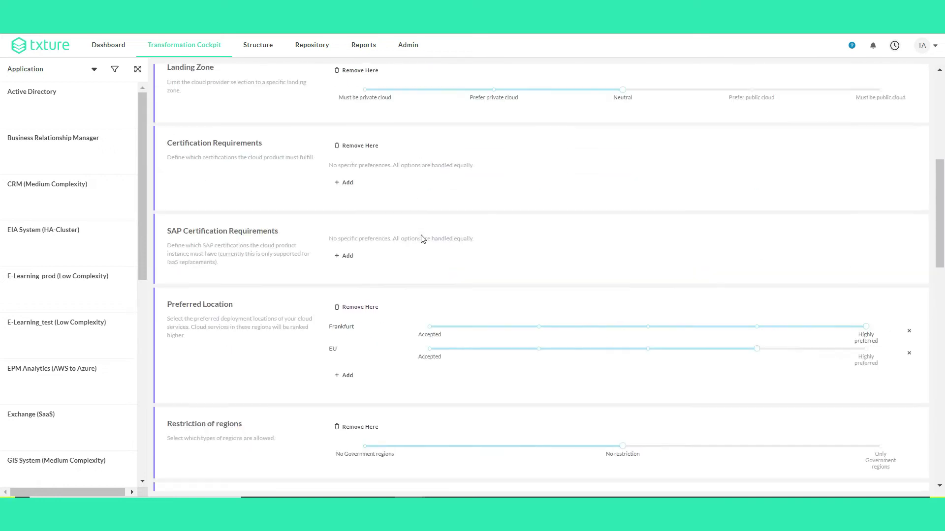
{"action": "scroll", "coordinate": [420, 239], "scroll_direction": "up", "scroll_amount": 2}
{"action": "left_click", "coordinate": [351, 275]}
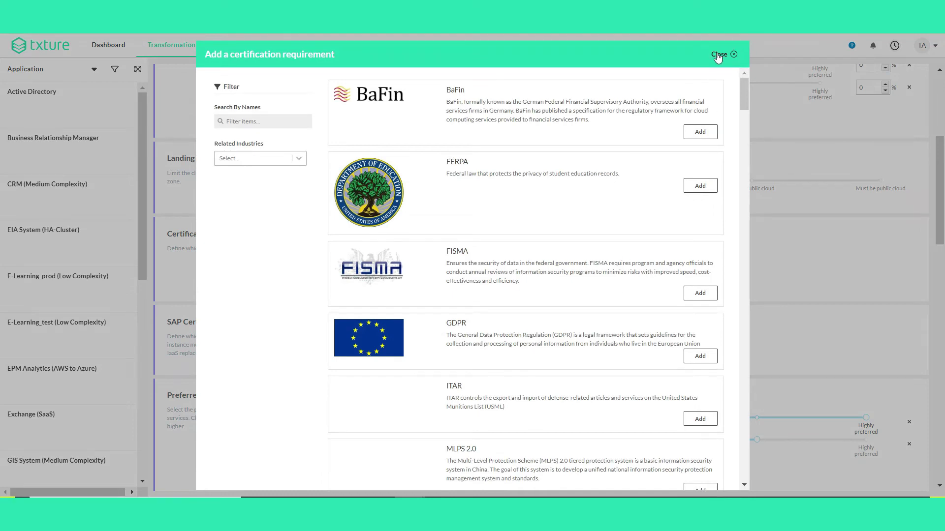
{"action": "left_click", "coordinate": [719, 54]}
{"action": "scroll", "coordinate": [245, 397], "scroll_direction": "down", "scroll_amount": 5}
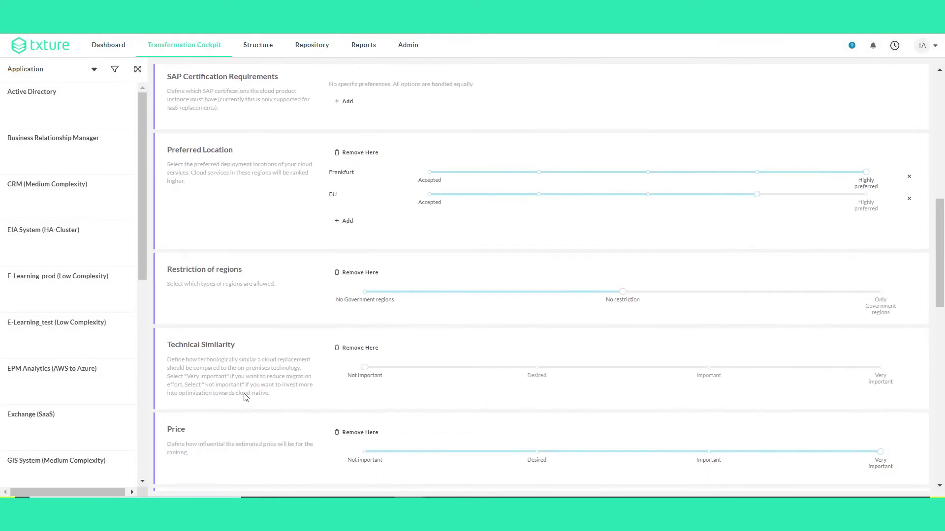
{"action": "scroll", "coordinate": [244, 397], "scroll_direction": "down", "scroll_amount": 3}
{"action": "scroll", "coordinate": [244, 398], "scroll_direction": "down", "scroll_amount": 2}
{"action": "scroll", "coordinate": [244, 397], "scroll_direction": "down", "scroll_amount": 3}
{"action": "scroll", "coordinate": [244, 397], "scroll_direction": "down", "scroll_amount": 2}
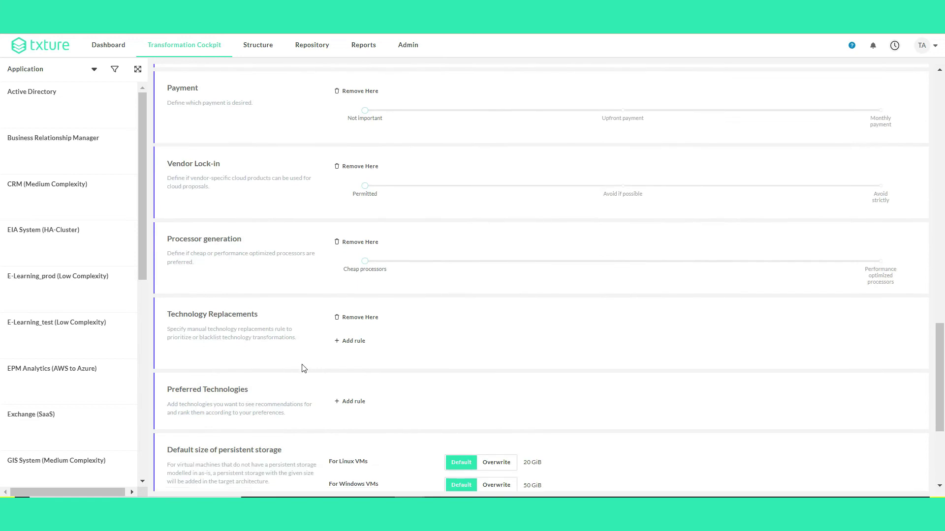
{"action": "scroll", "coordinate": [303, 369], "scroll_direction": "down", "scroll_amount": 2}
{"action": "scroll", "coordinate": [536, 293], "scroll_direction": "up", "scroll_amount": 10}
{"action": "scroll", "coordinate": [535, 294], "scroll_direction": "up", "scroll_amount": 5}
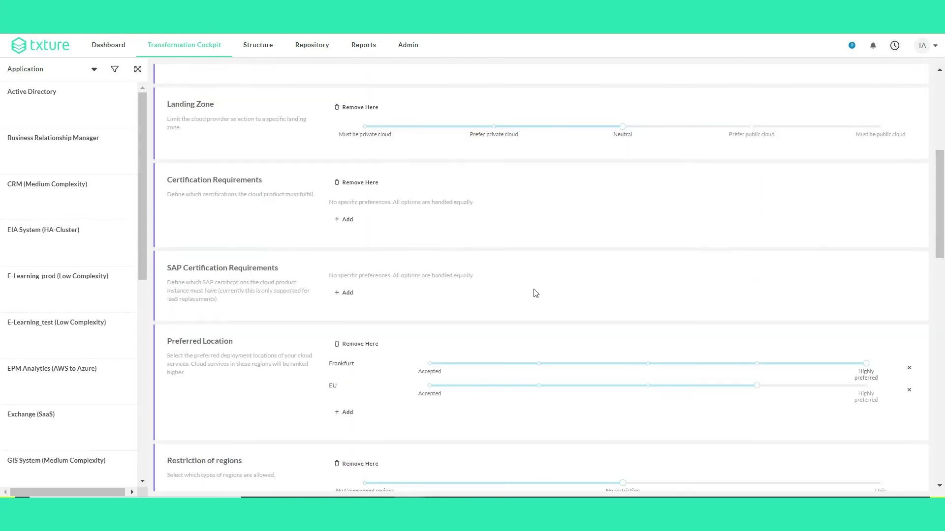
{"action": "scroll", "coordinate": [517, 277], "scroll_direction": "up", "scroll_amount": 5}
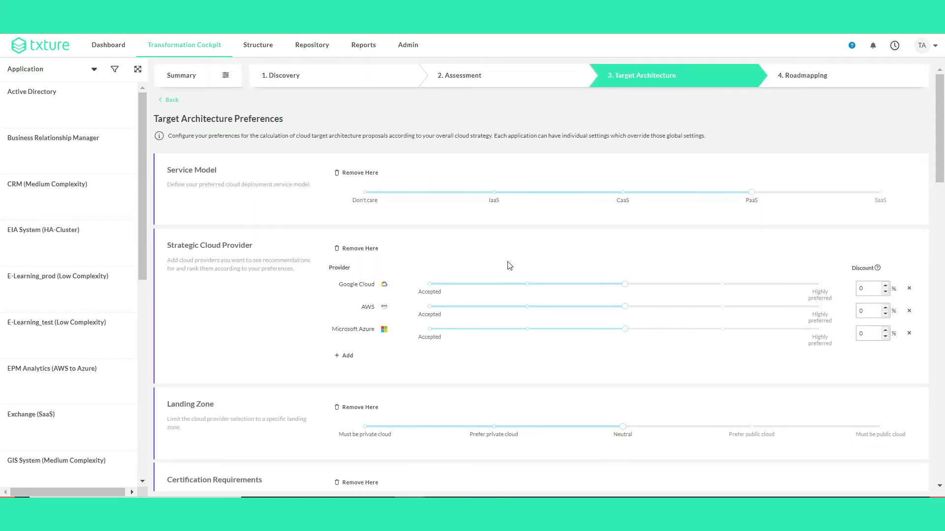
- List CRM's ranked proposals, expand Replatform, and view the selected AWS Frankfurt proposal at $375.44/month
{"action": "left_click", "coordinate": [170, 100]}
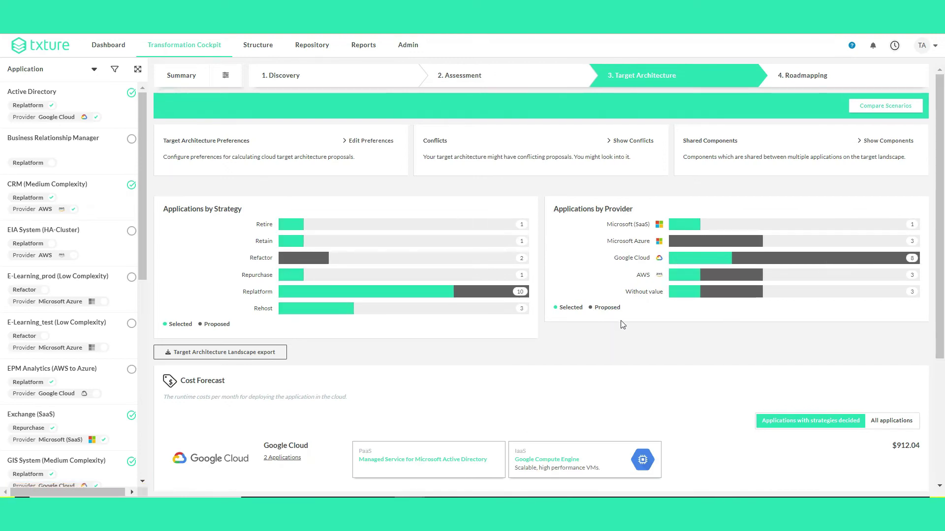
{"action": "scroll", "coordinate": [632, 340], "scroll_direction": "down", "scroll_amount": 1}
{"action": "scroll", "coordinate": [631, 351], "scroll_direction": "up", "scroll_amount": 1}
{"action": "left_click", "coordinate": [58, 189]}
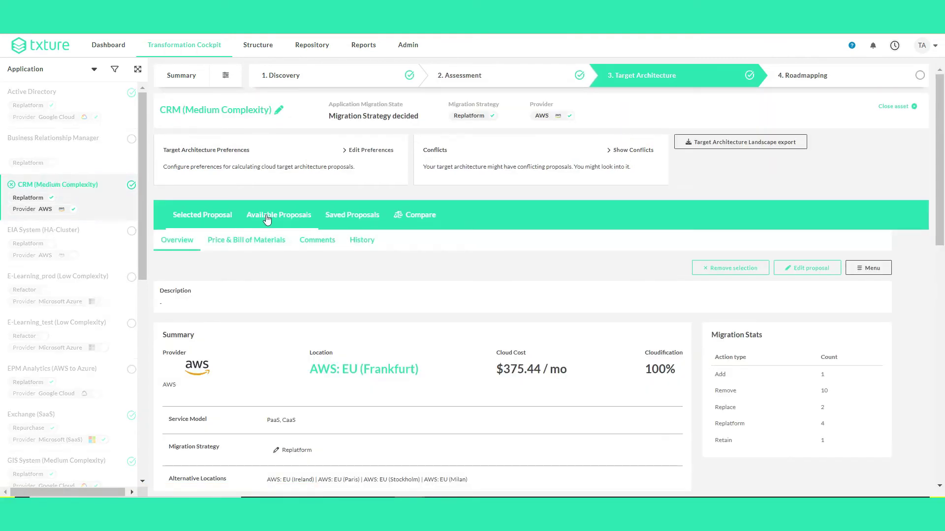
{"action": "left_click", "coordinate": [268, 215]}
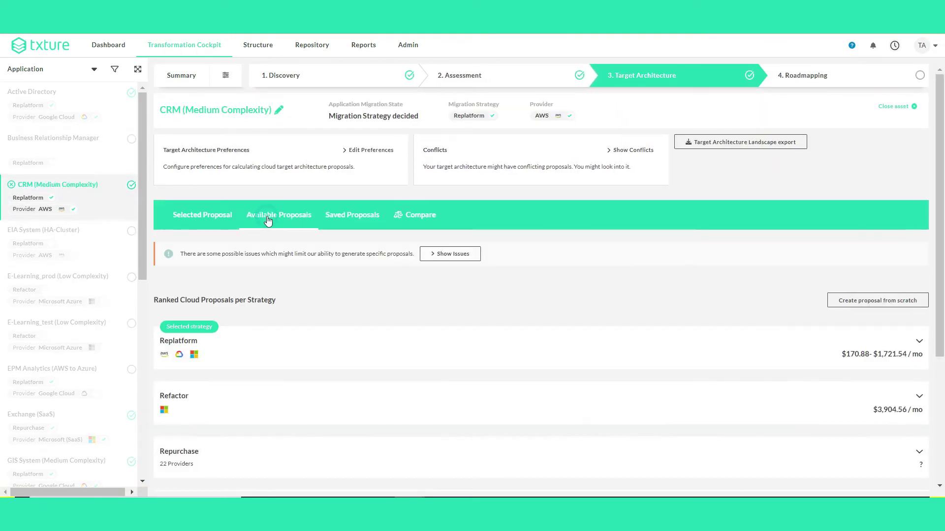
{"action": "left_click", "coordinate": [225, 342]}
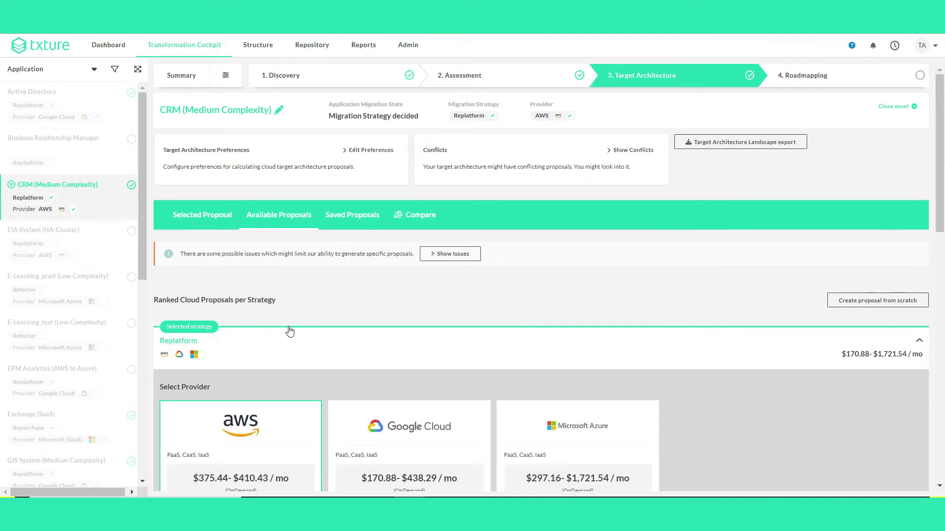
{"action": "scroll", "coordinate": [244, 155], "scroll_direction": "down", "scroll_amount": 3}
{"action": "scroll", "coordinate": [222, 184], "scroll_direction": "up", "scroll_amount": 3}
{"action": "left_click", "coordinate": [201, 215]}
{"action": "scroll", "coordinate": [318, 321], "scroll_direction": "down", "scroll_amount": 4}
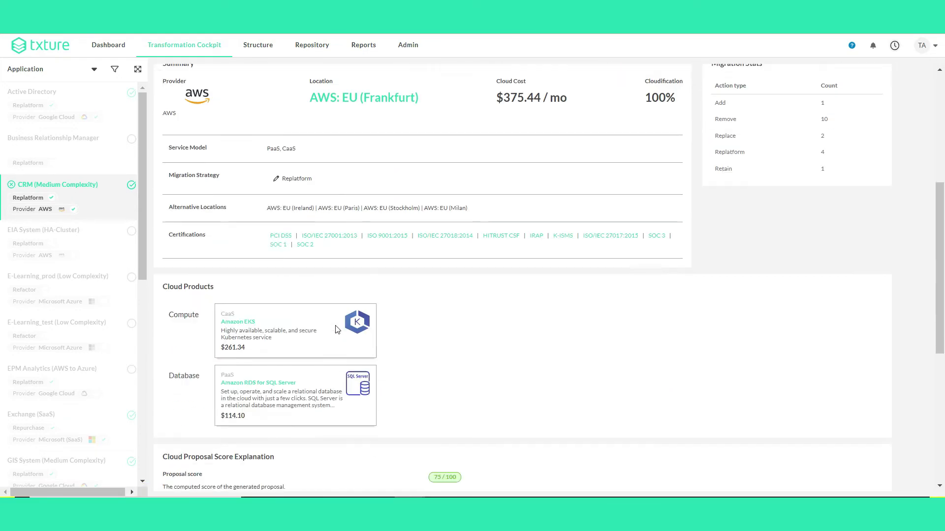
{"action": "scroll", "coordinate": [470, 332], "scroll_direction": "down", "scroll_amount": 1}
{"action": "scroll", "coordinate": [427, 175], "scroll_direction": "down", "scroll_amount": 3}
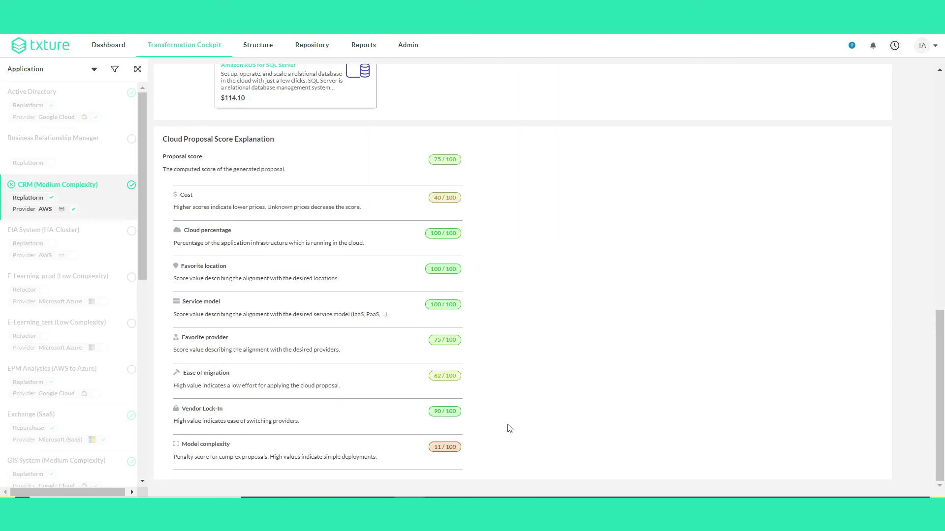
{"action": "scroll", "coordinate": [524, 288], "scroll_direction": "up", "scroll_amount": 2}
{"action": "scroll", "coordinate": [394, 231], "scroll_direction": "up", "scroll_amount": 5}
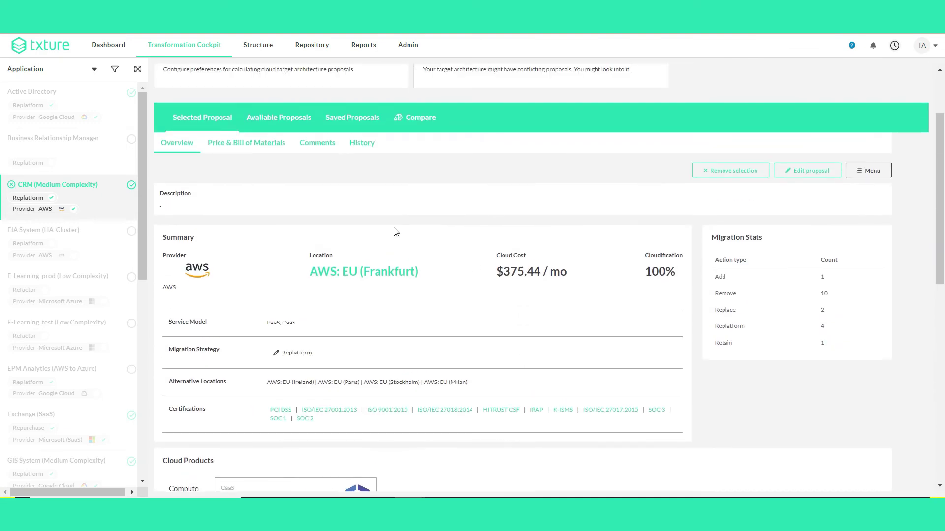
- Show the CRM bill of materials graph, panning to the load balancer, Amazon EKS and crm_db_master
{"action": "left_click", "coordinate": [255, 146]}
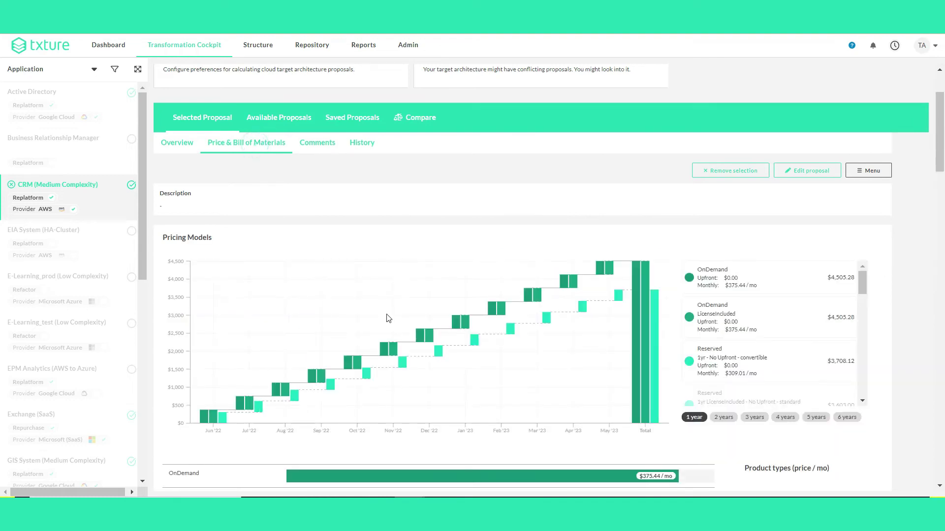
{"action": "scroll", "coordinate": [389, 318], "scroll_direction": "down", "scroll_amount": 3}
{"action": "scroll", "coordinate": [389, 318], "scroll_direction": "down", "scroll_amount": 3}
{"action": "scroll", "coordinate": [389, 318], "scroll_direction": "down", "scroll_amount": 3}
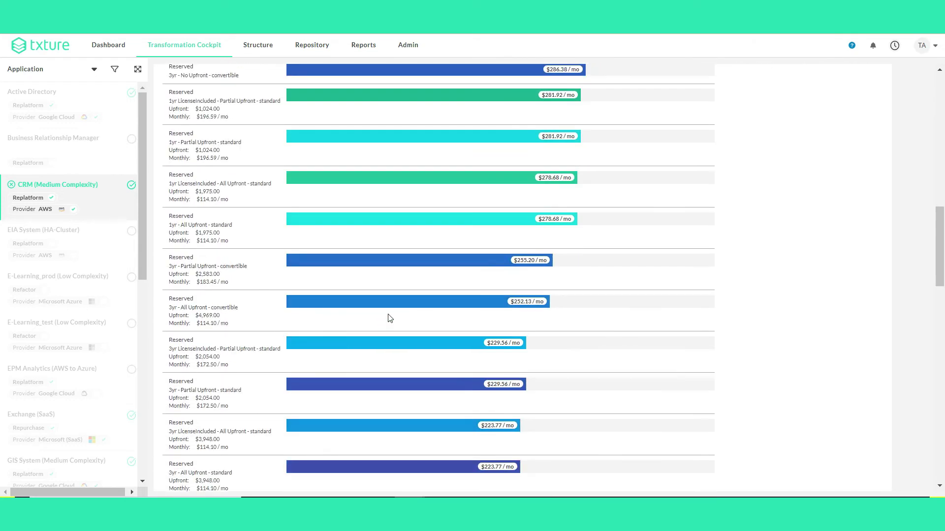
{"action": "scroll", "coordinate": [388, 319], "scroll_direction": "down", "scroll_amount": 3}
{"action": "scroll", "coordinate": [472, 242], "scroll_direction": "down", "scroll_amount": 2}
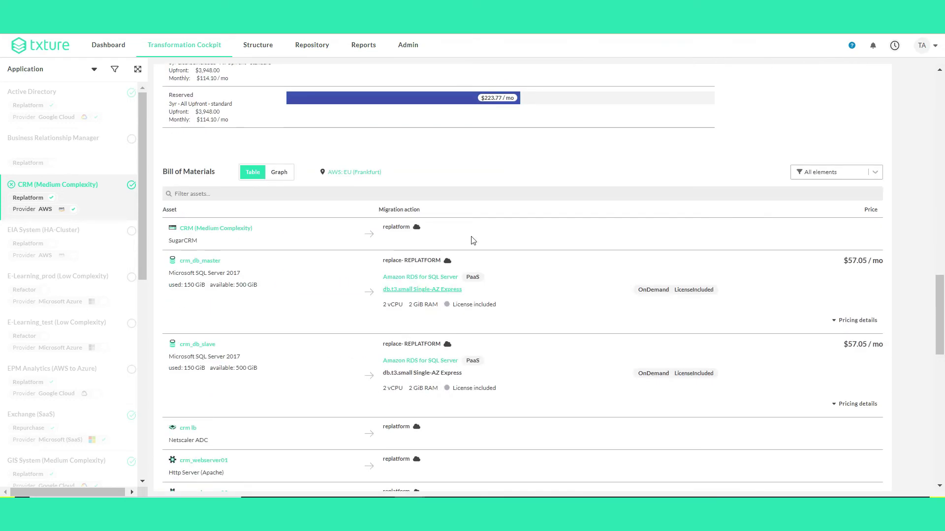
{"action": "left_click", "coordinate": [286, 173]}
{"action": "left_click_drag", "start_coordinate": [418, 293], "coordinate": [377, 375]}
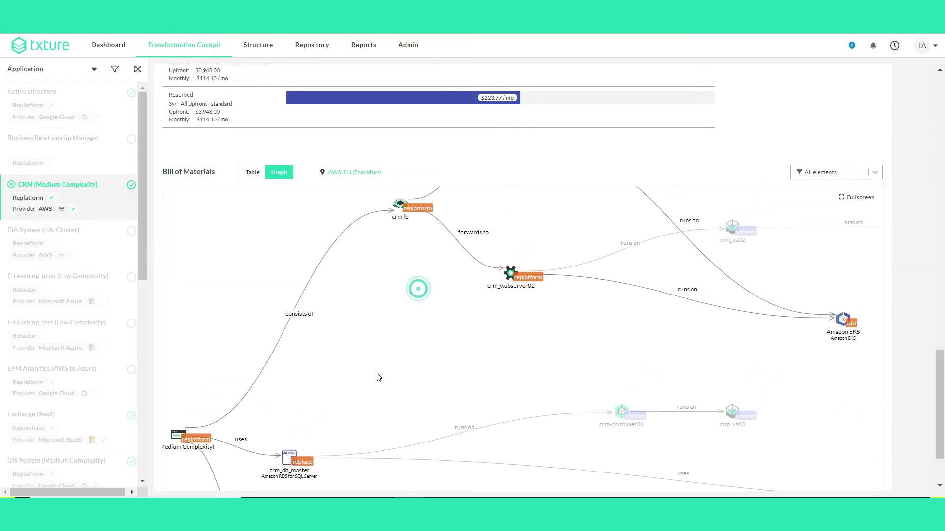
{"action": "mouse_move", "coordinate": [504, 235]}
{"action": "left_mouse_down"}
{"action": "mouse_move", "coordinate": [375, 336]}
{"action": "mouse_move", "coordinate": [355, 302]}
{"action": "mouse_move", "coordinate": [452, 259]}
{"action": "left_mouse_up"}
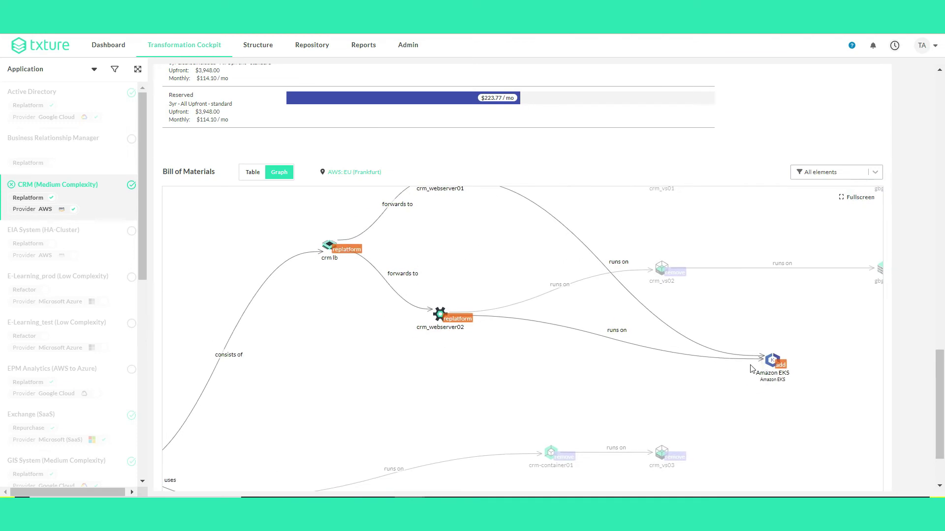
{"action": "left_click_drag", "start_coordinate": [567, 428], "coordinate": [606, 239]}
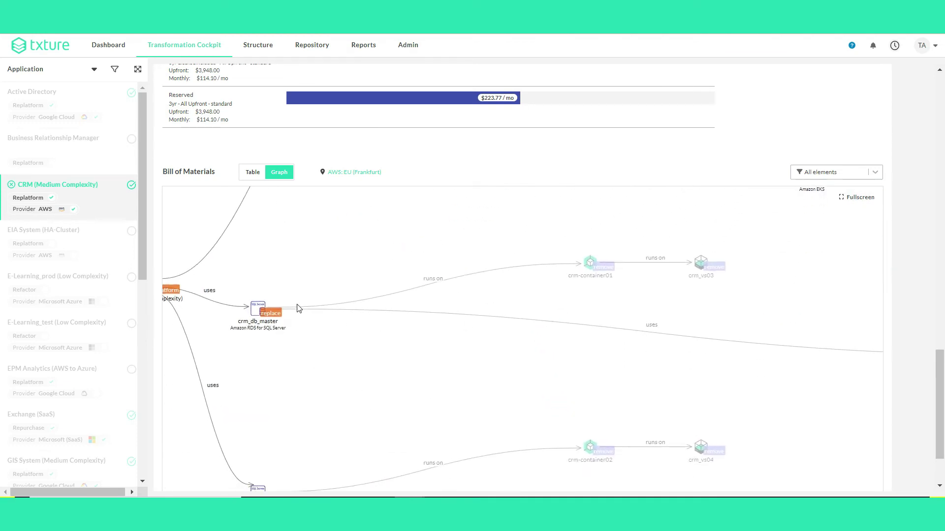
{"action": "scroll", "coordinate": [371, 368], "scroll_direction": "up", "scroll_amount": 1}
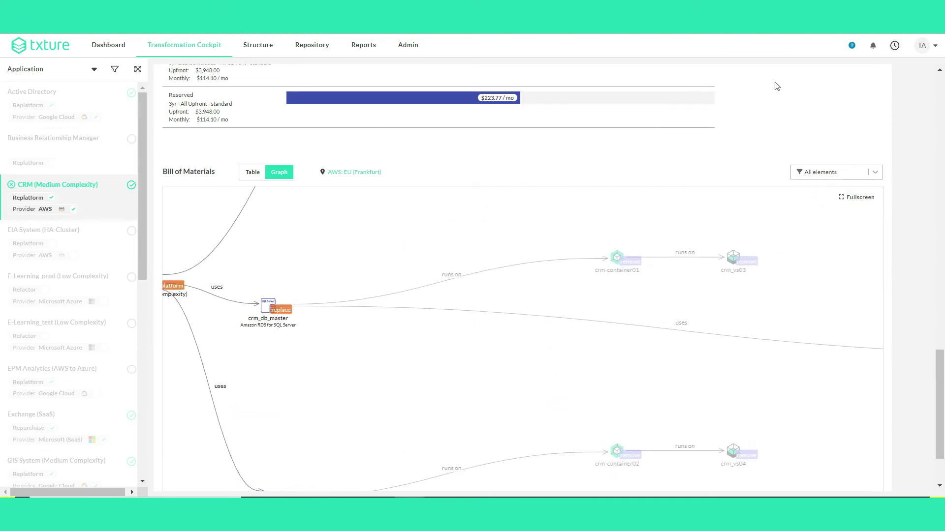
{"action": "scroll", "coordinate": [776, 97], "scroll_direction": "up", "scroll_amount": 3}
{"action": "scroll", "coordinate": [776, 117], "scroll_direction": "up", "scroll_amount": 4}
{"action": "scroll", "coordinate": [776, 117], "scroll_direction": "up", "scroll_amount": 4}
{"action": "scroll", "coordinate": [776, 117], "scroll_direction": "up", "scroll_amount": 4}
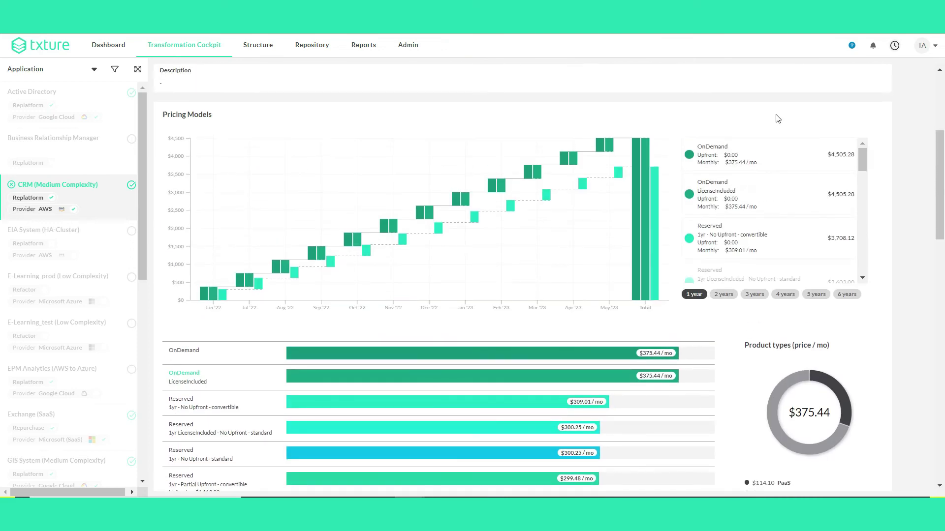
{"action": "scroll", "coordinate": [775, 118], "scroll_direction": "up", "scroll_amount": 3}
- Return to the CRM proposals and expand the Replatform strategy's provider cards
{"action": "left_click", "coordinate": [285, 218]}
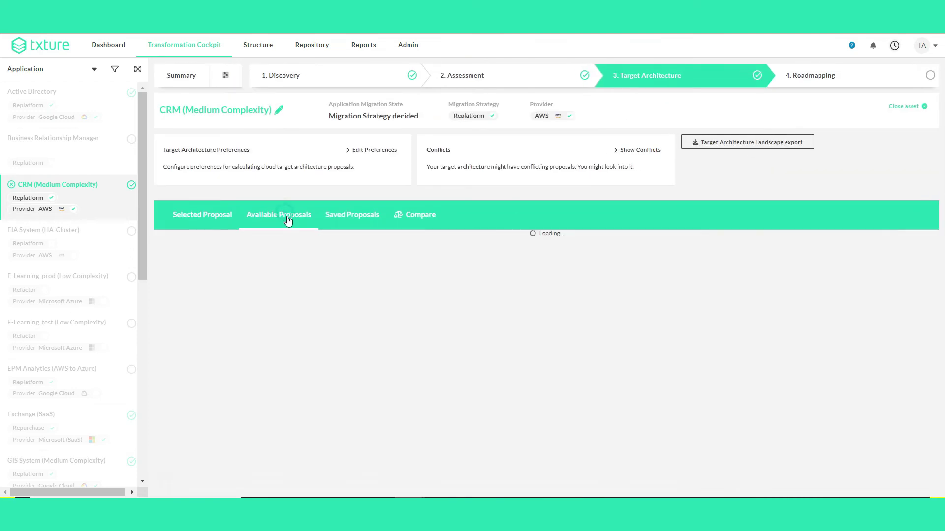
{"action": "left_click", "coordinate": [352, 343]}
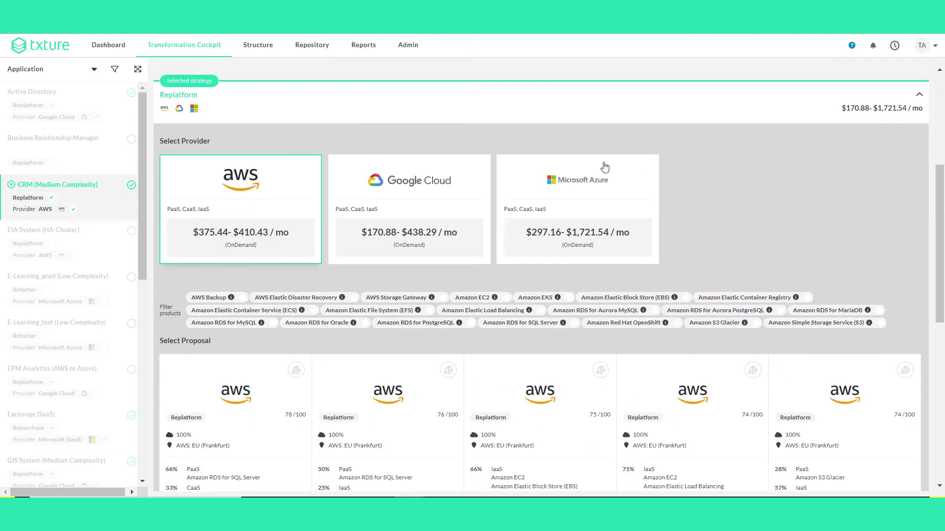
{"action": "scroll", "coordinate": [781, 233], "scroll_direction": "up", "scroll_amount": 1}
{"action": "scroll", "coordinate": [782, 234], "scroll_direction": "up", "scroll_amount": 4}
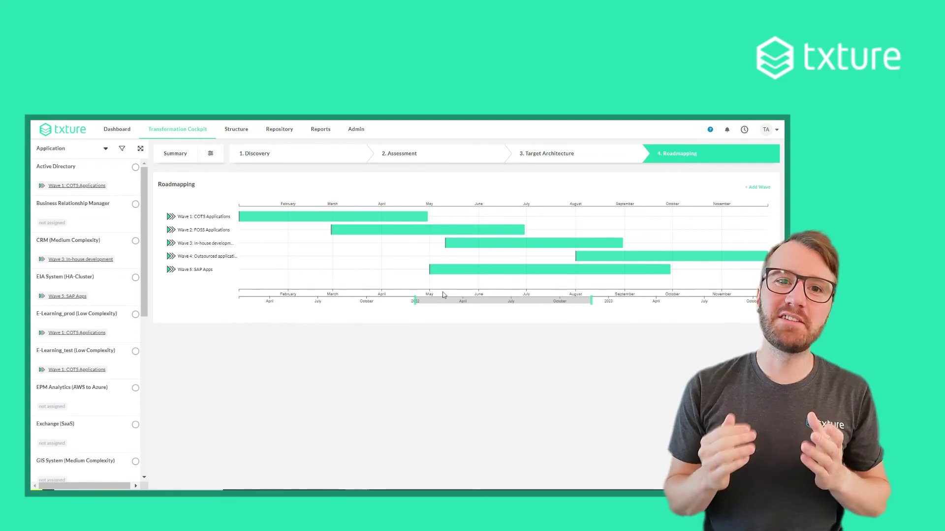
- View Wave 1: COTS Applications details (four applications, January–April 2022), then return to the timeline
{"action": "mouse_move", "coordinate": [333, 216]}
{"action": "left_click", "coordinate": [343, 220]}
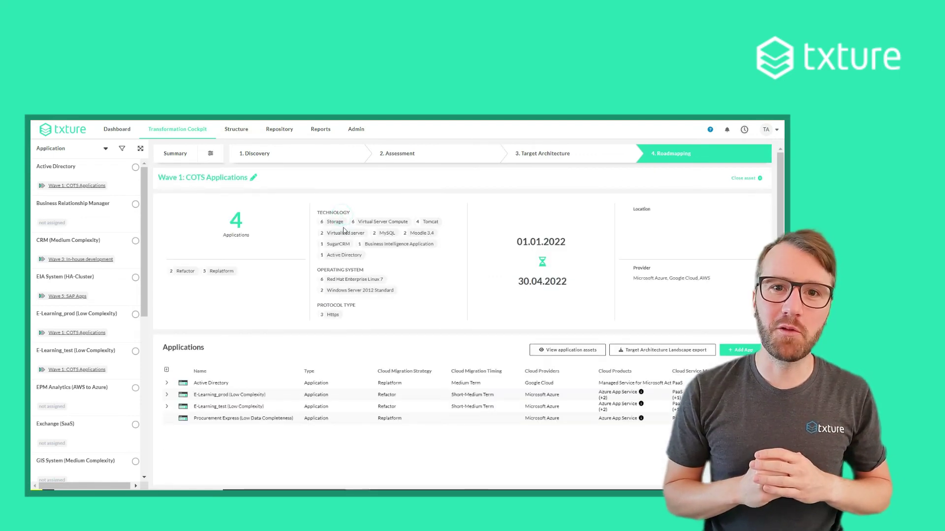
{"action": "scroll", "coordinate": [318, 221], "scroll_direction": "down", "scroll_amount": 2}
{"action": "scroll", "coordinate": [314, 220], "scroll_direction": "up", "scroll_amount": 2}
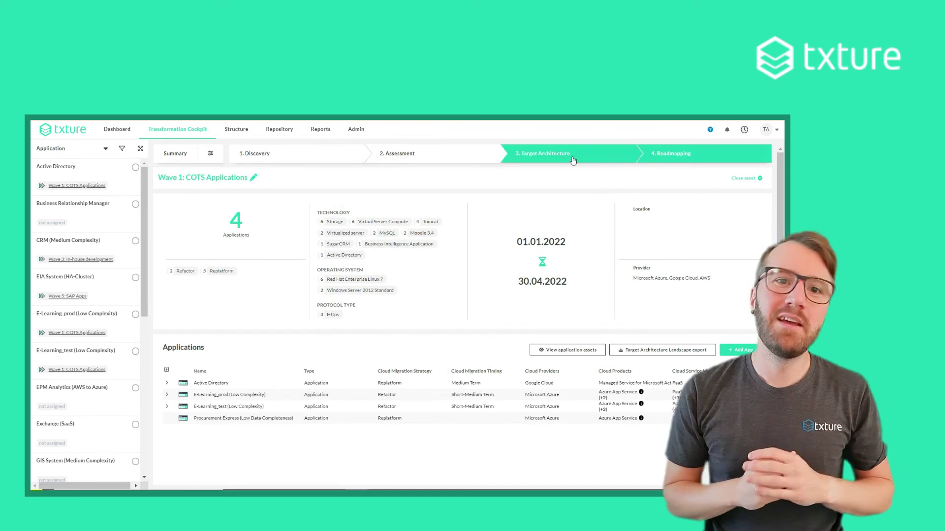
{"action": "left_click", "coordinate": [677, 157]}
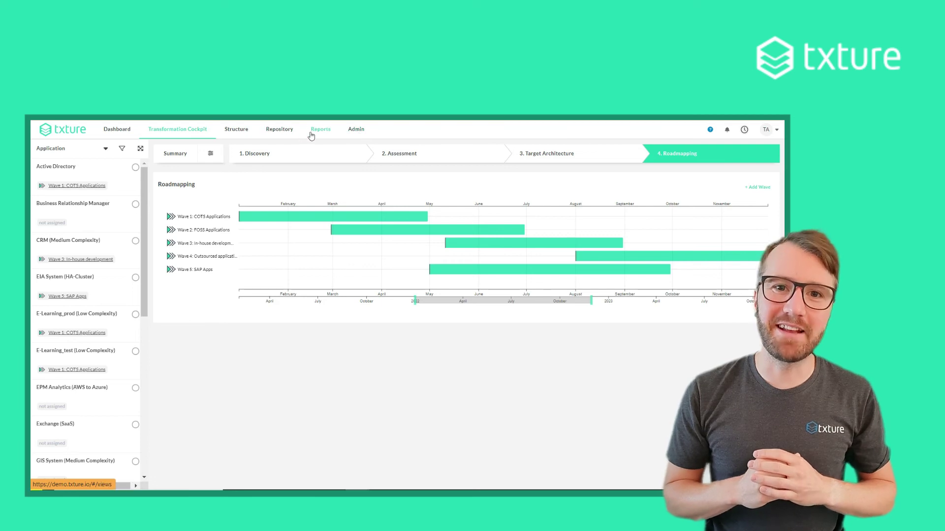
- In Structure, show the asset types related to Application, then open the Repository asset list
{"action": "left_click", "coordinate": [243, 132]}
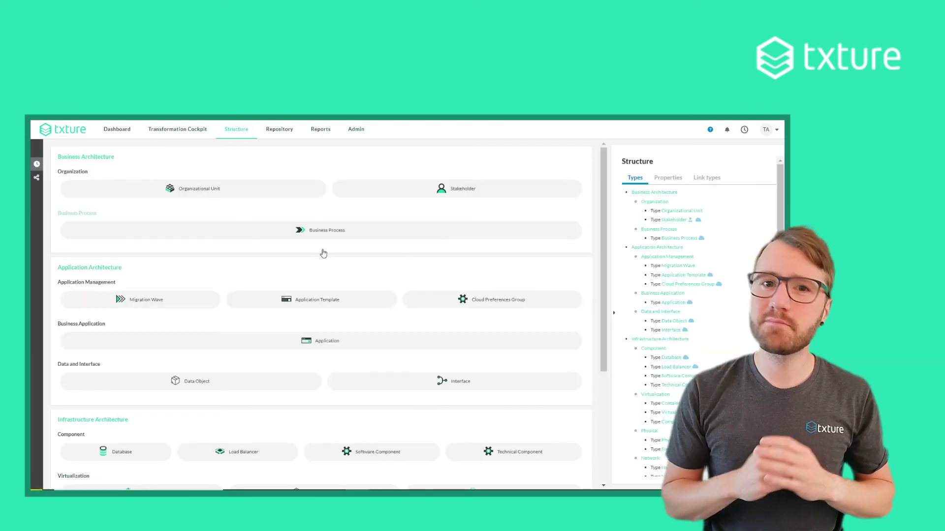
{"action": "left_click", "coordinate": [318, 342]}
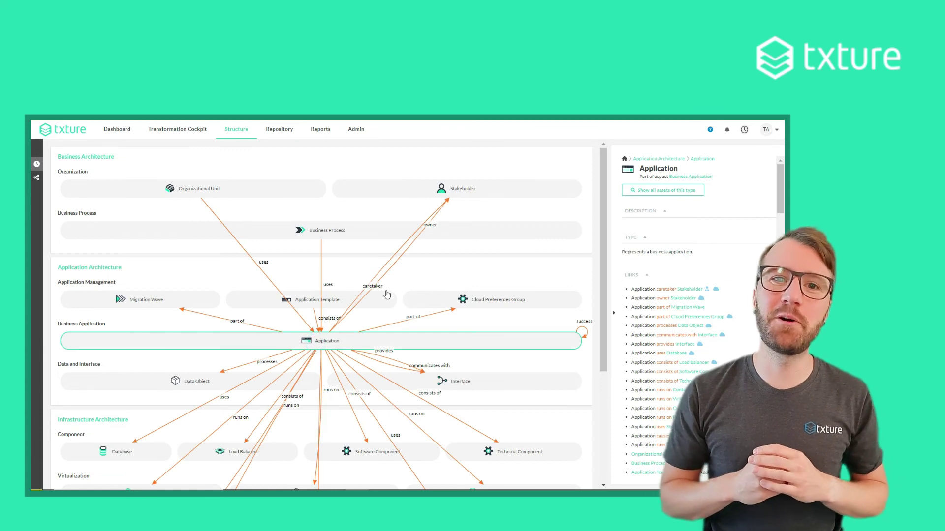
{"action": "left_click", "coordinate": [282, 132]}
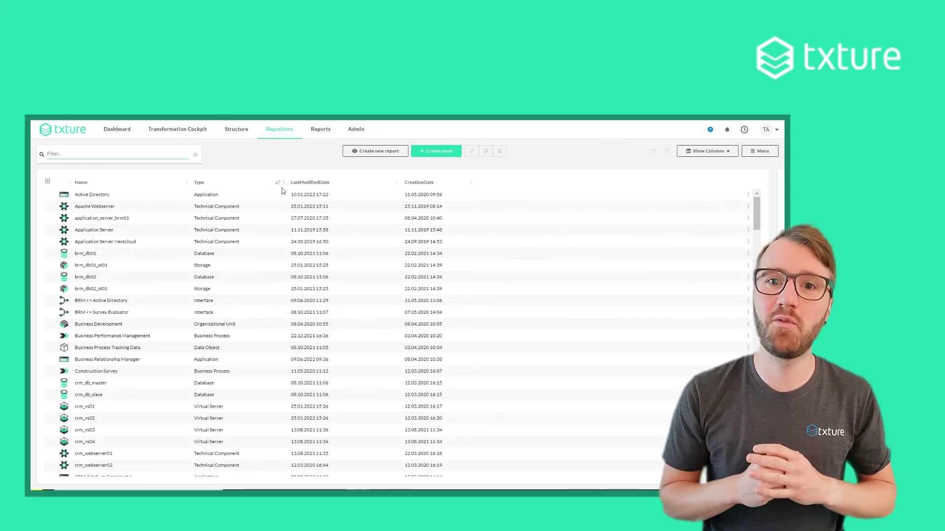
{"action": "scroll", "coordinate": [224, 308], "scroll_direction": "down", "scroll_amount": 3}
{"action": "scroll", "coordinate": [302, 213], "scroll_direction": "up", "scroll_amount": 3}
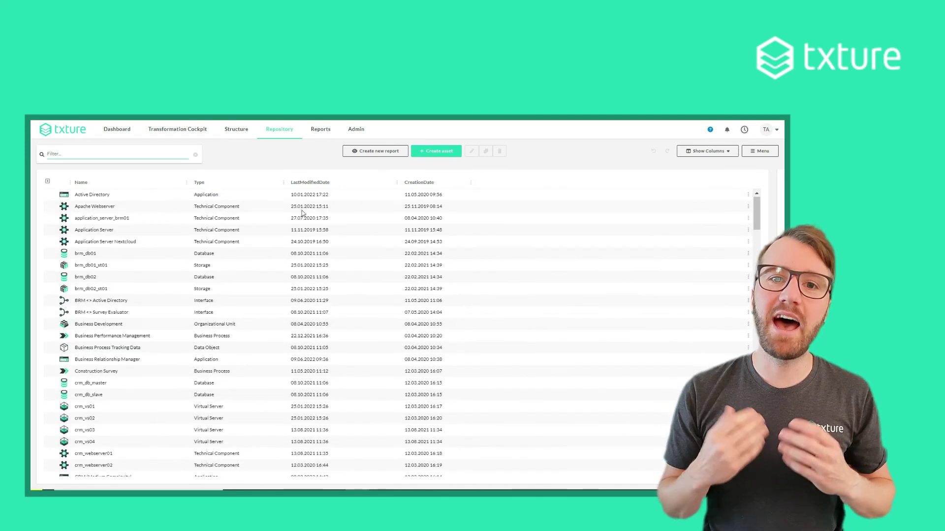
- Tour Admin's system usage and new data source types, ending on the three active surveys
{"action": "left_click", "coordinate": [349, 131]}
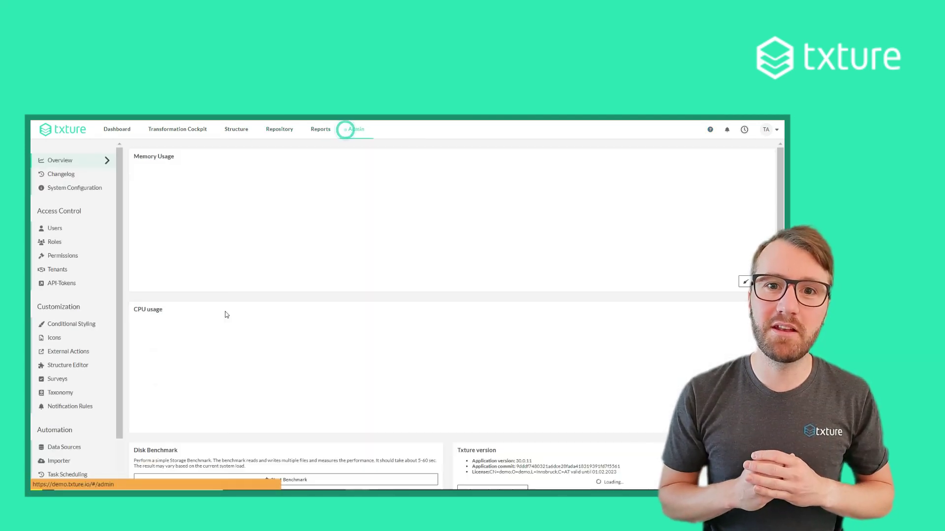
{"action": "scroll", "coordinate": [85, 357], "scroll_direction": "down", "scroll_amount": 1}
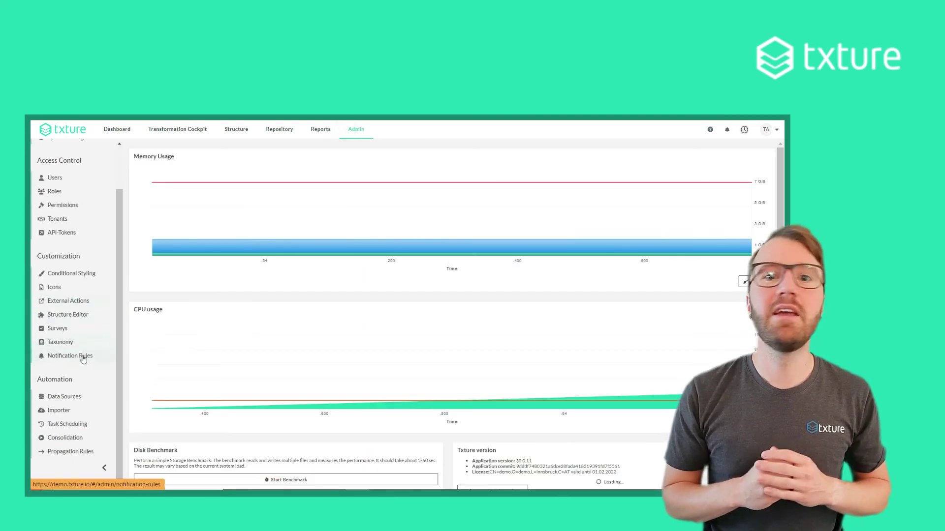
{"action": "left_click", "coordinate": [66, 395]}
{"action": "left_click", "coordinate": [243, 205]}
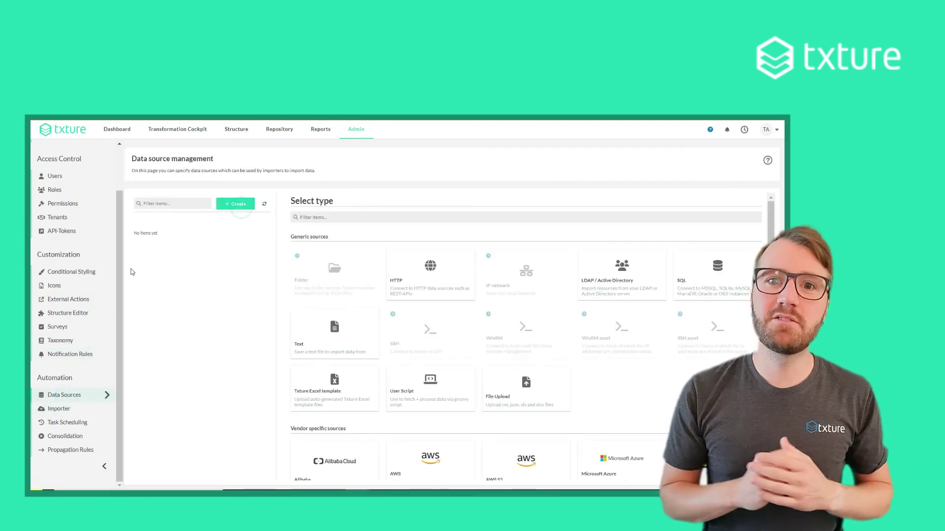
{"action": "left_click", "coordinate": [57, 326]}
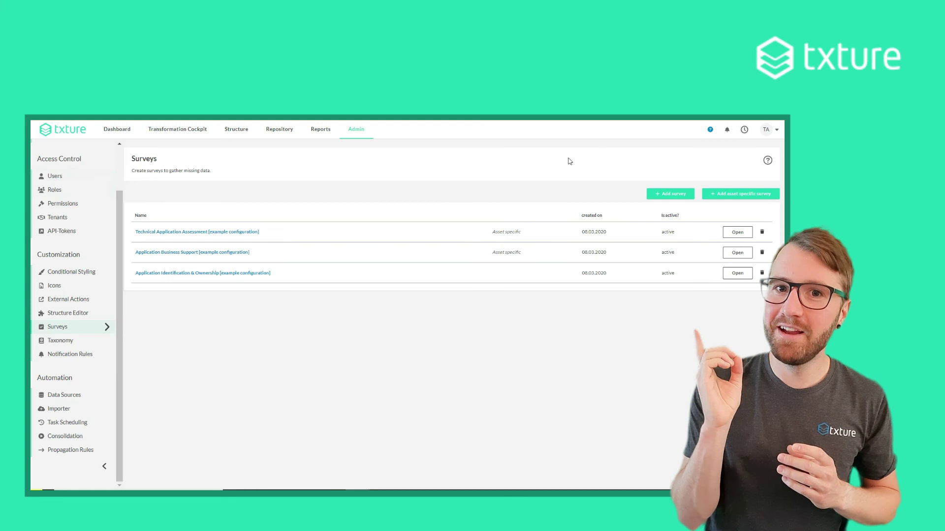
- Open the help search, which suggests the Surveys article and certification
{"action": "left_click", "coordinate": [711, 129]}
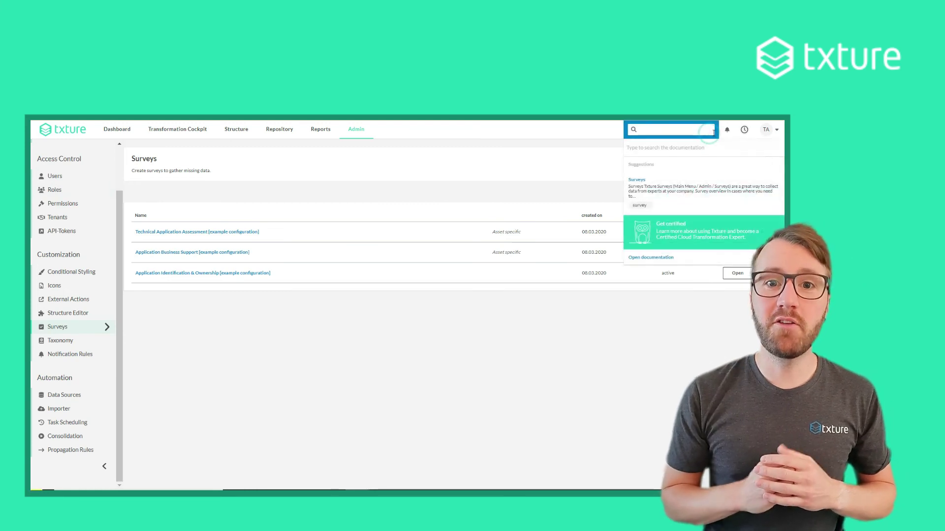